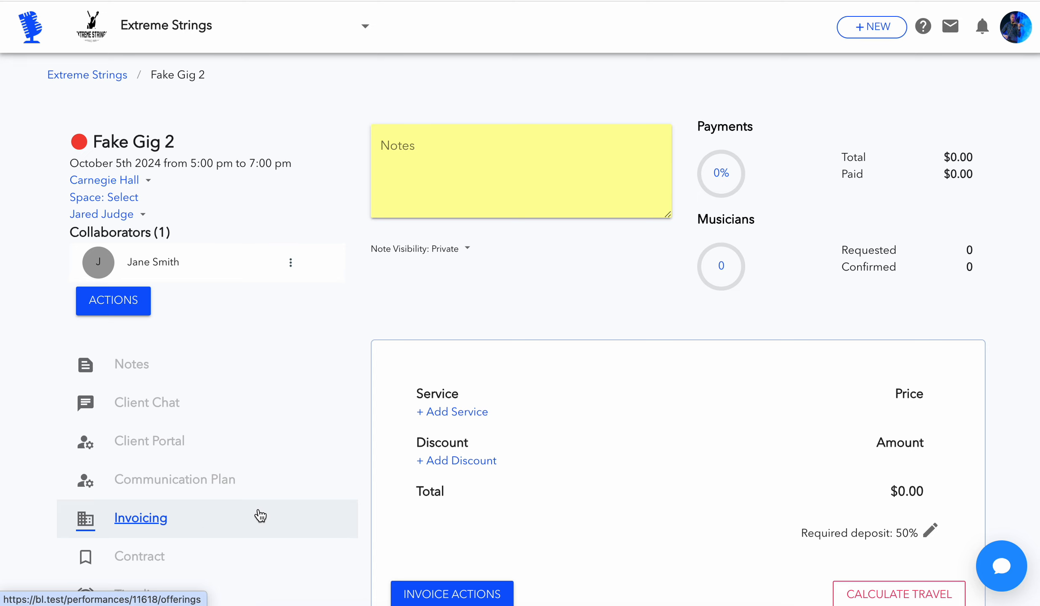
Add the "Extreme String Solo for 1 Hour" service to the Fake Gig 2 invoice at its default price and musician count
scroll(261, 515, down, 3)
scroll(320, 492, down, 2)
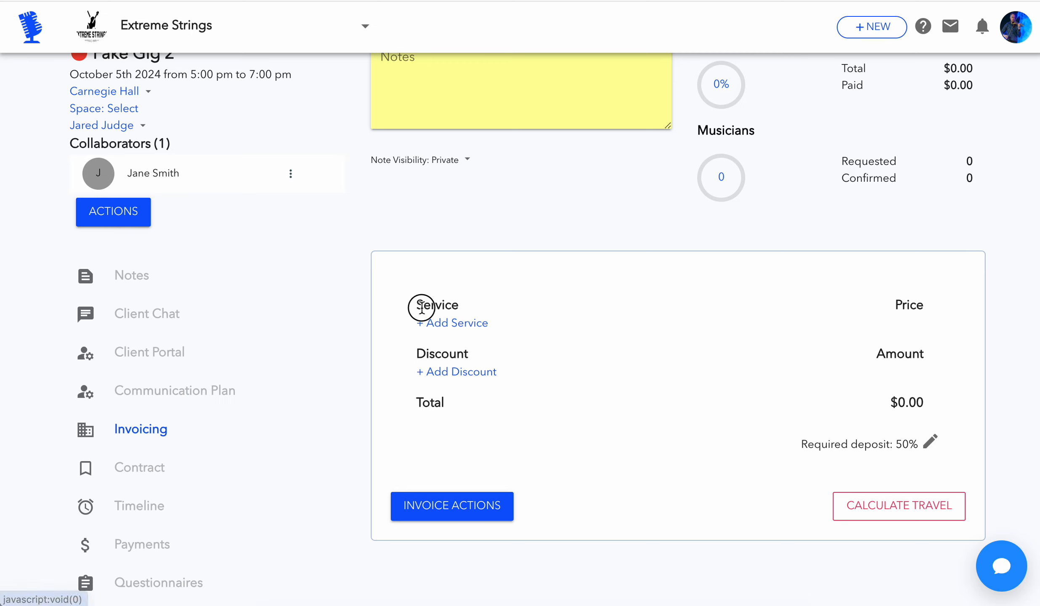
click(456, 333)
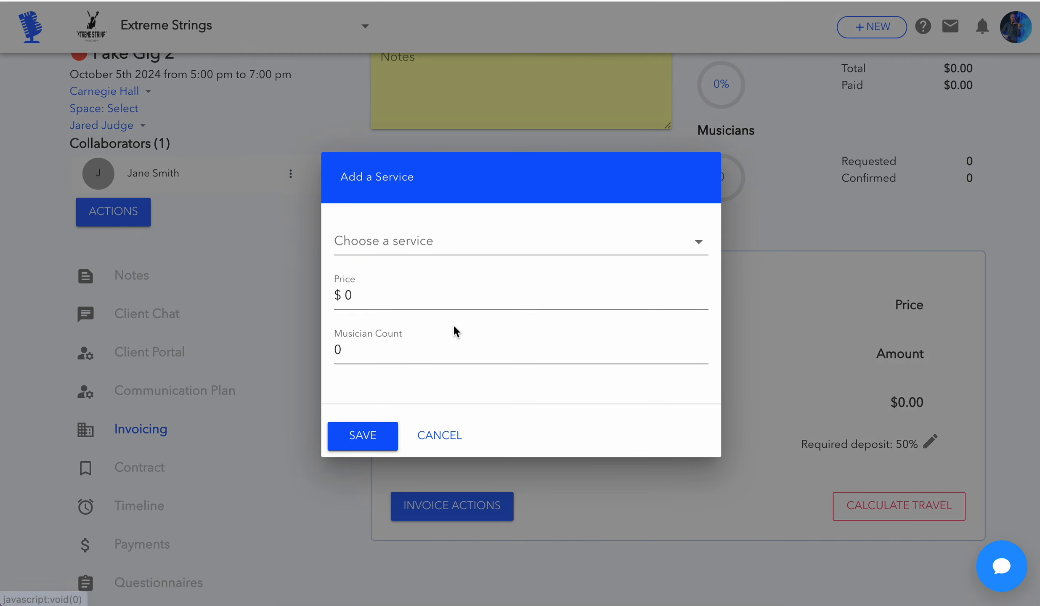
click(450, 246)
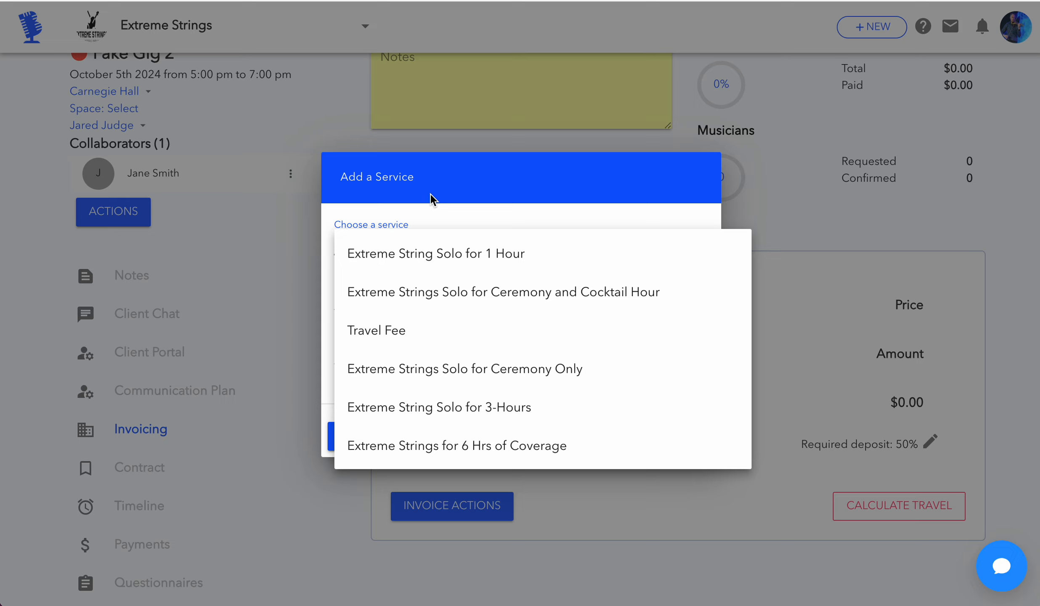
click(429, 254)
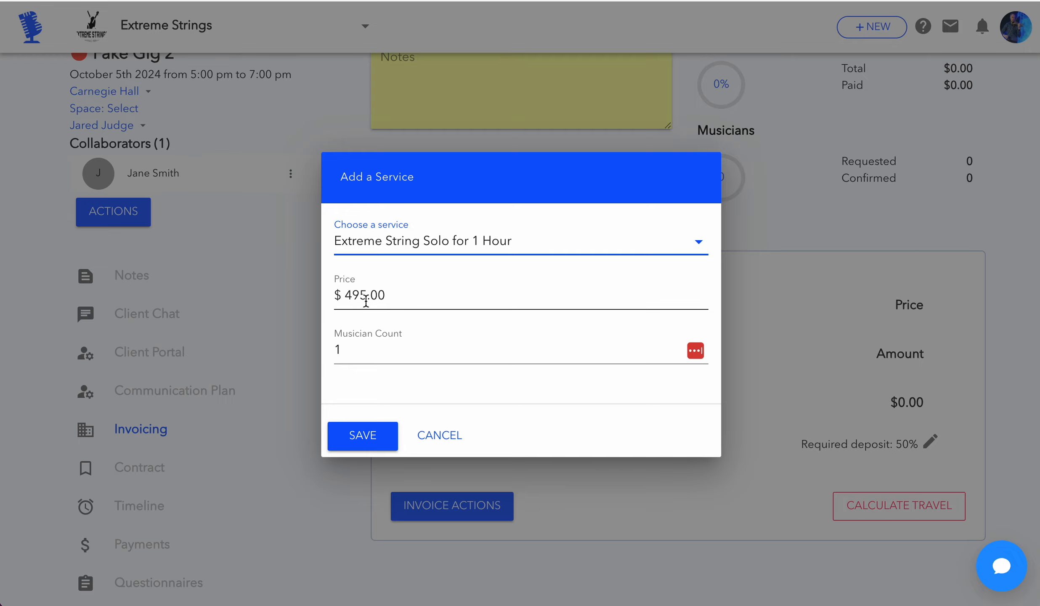
click(339, 349)
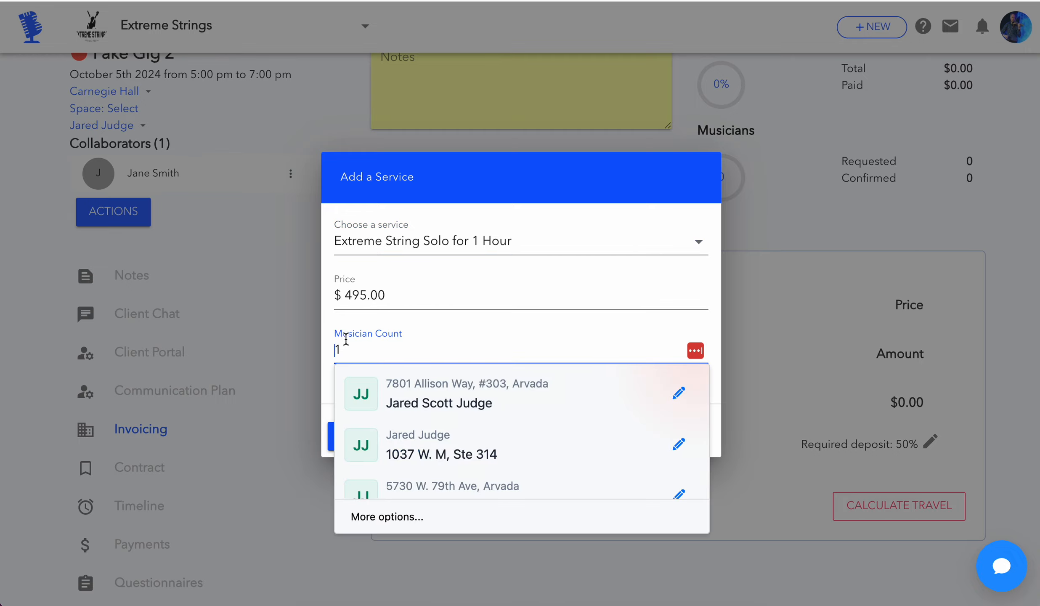
click(336, 329)
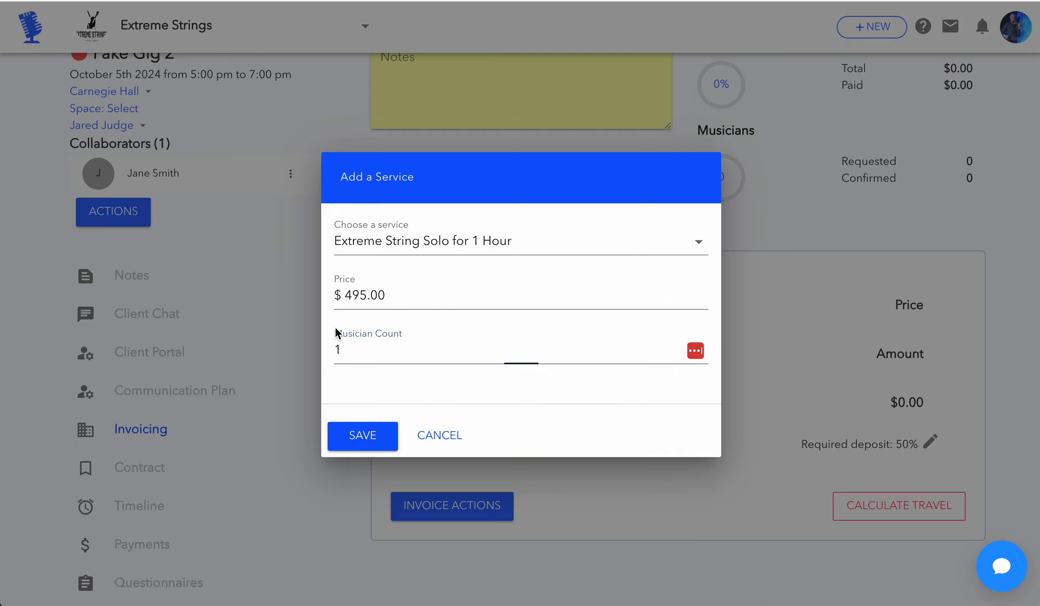
click(364, 440)
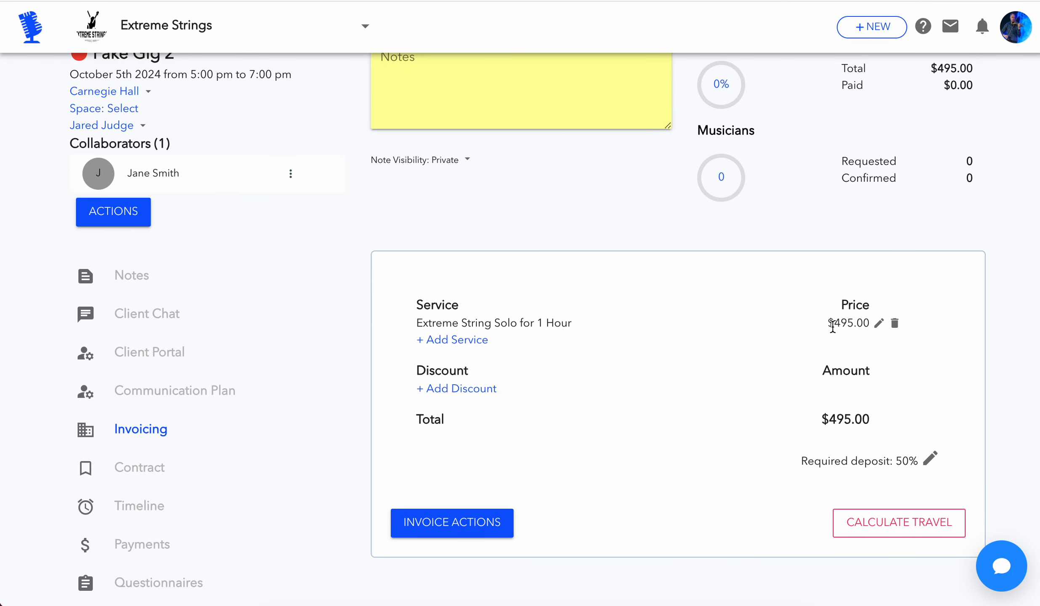
Check the service price against the invoice and payment totals, and delete the Extreme String Solo service from the invoice
drag(833, 326, 859, 325)
click(849, 327)
drag(826, 420, 860, 420)
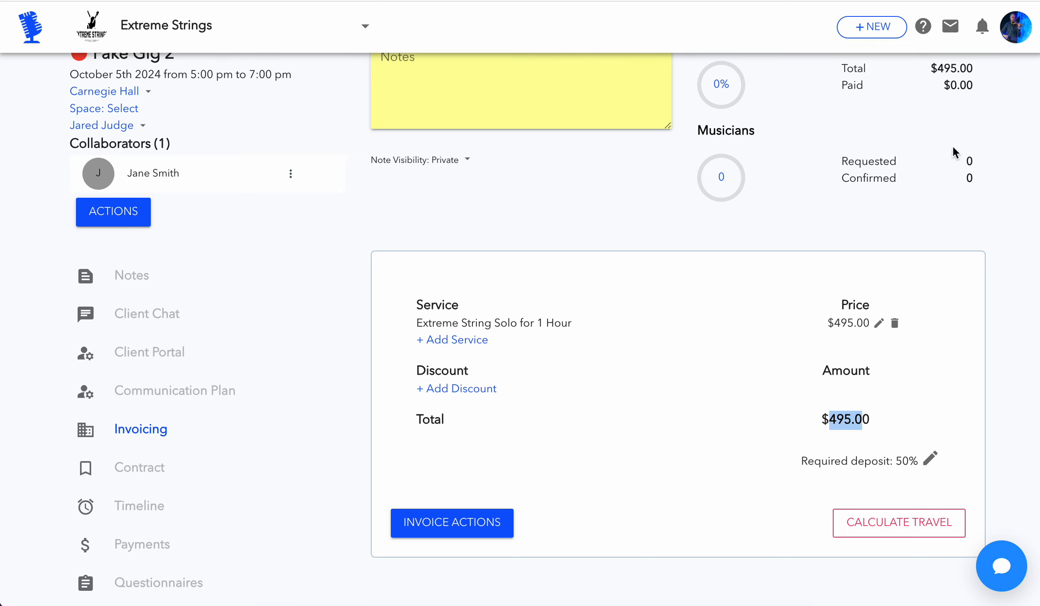
scroll(952, 155, up, 1)
drag(935, 80, 965, 78)
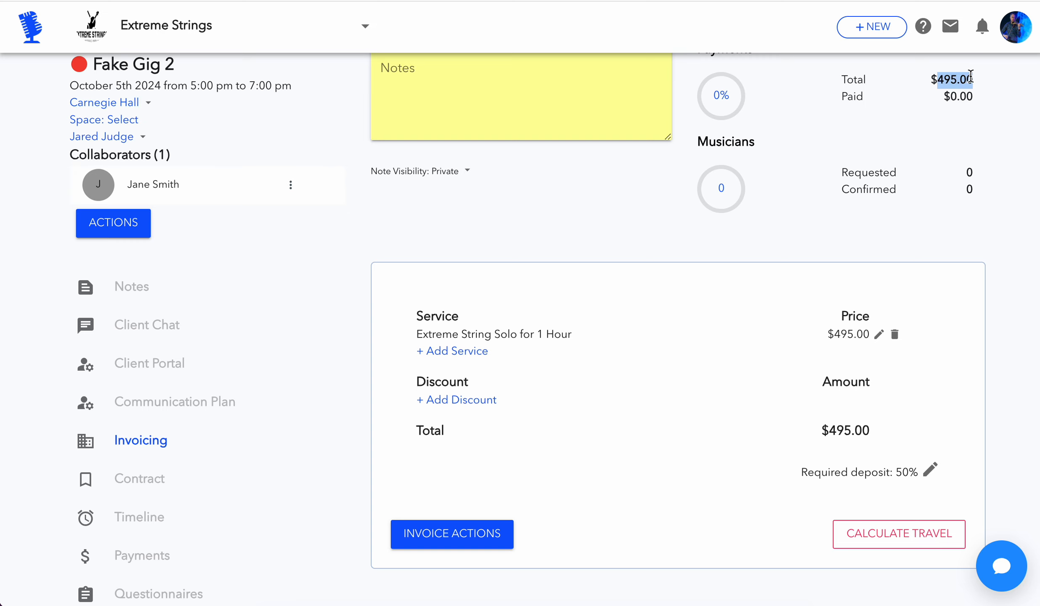
scroll(801, 182, down, 2)
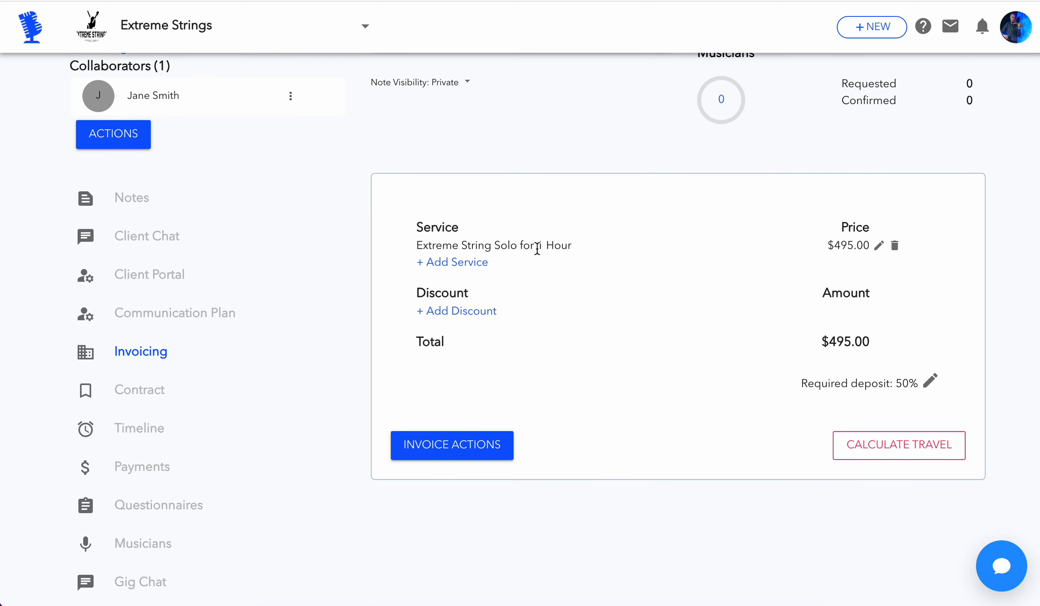
click(895, 246)
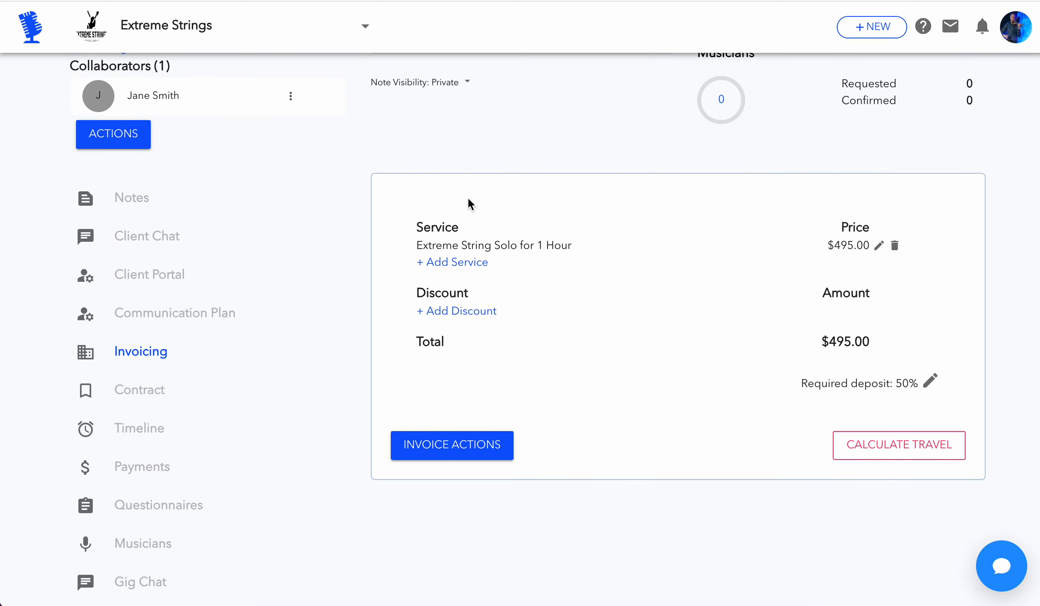
Start creating a new service from the invoice's service choices and name it "Wedding Ceremony 1 Hour"
click(446, 255)
click(445, 247)
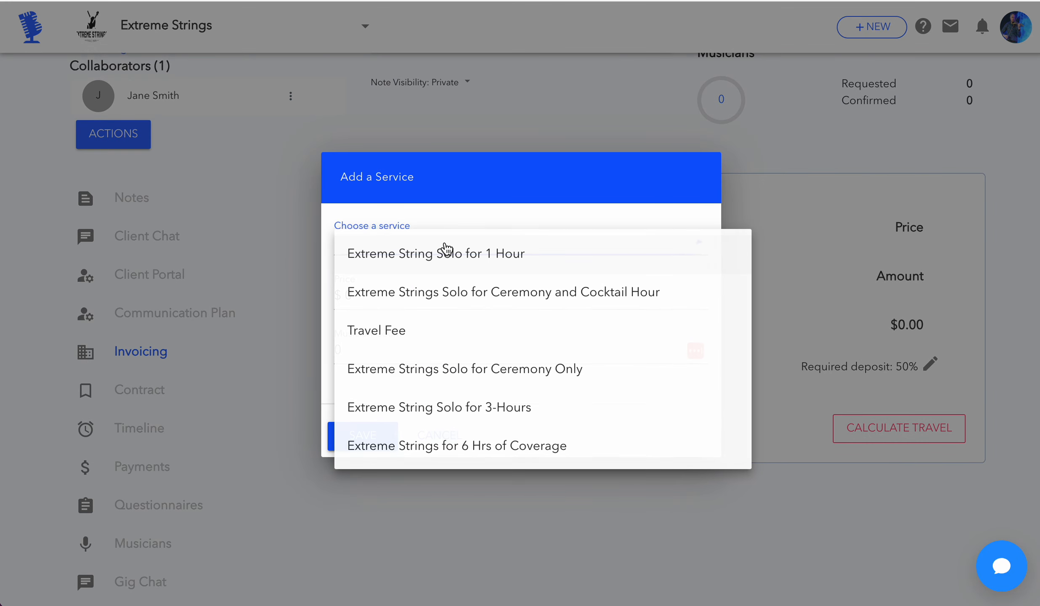
scroll(446, 248, down, 10)
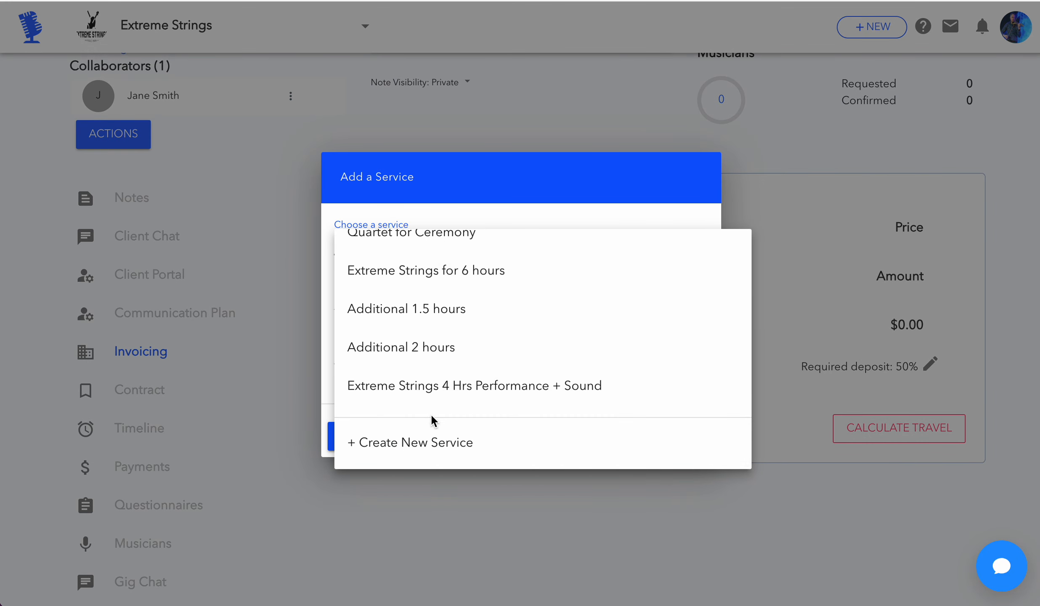
click(426, 459)
click(395, 218)
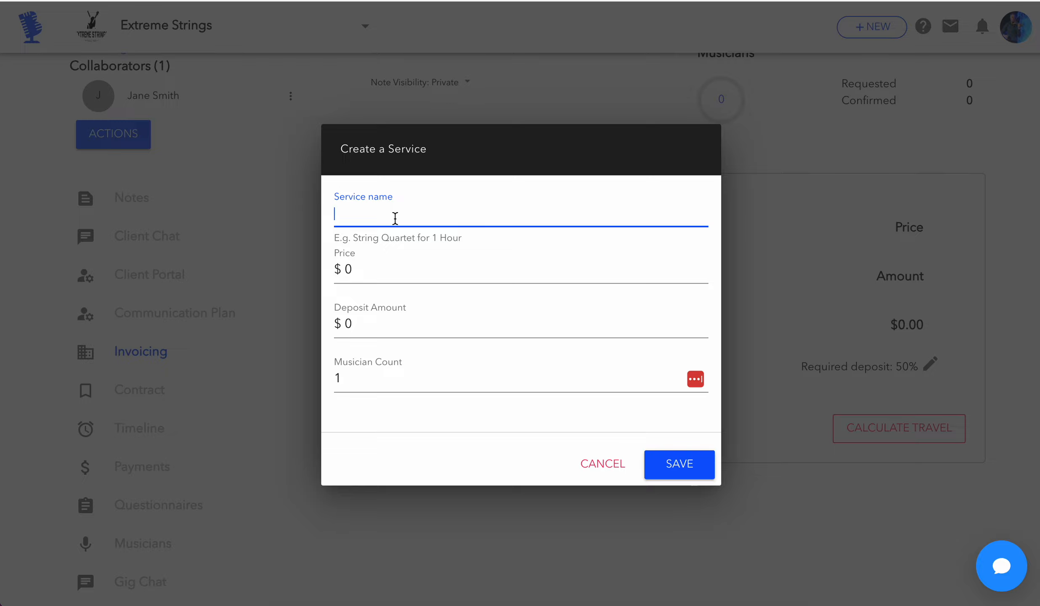
text(Wedding Ceremony )
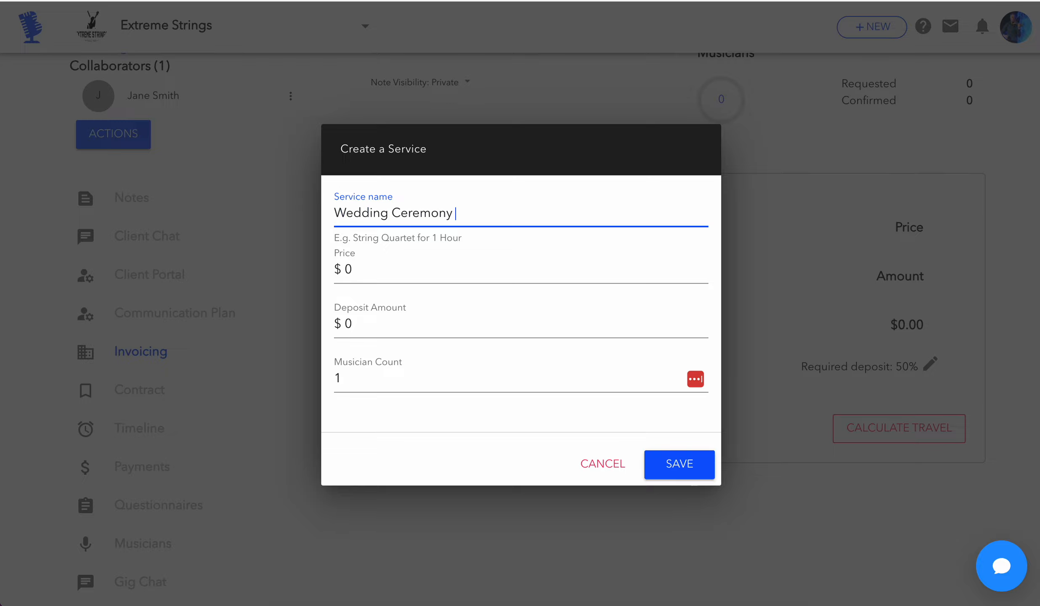
text(1 Hour)
Set the new service's price to $1000 and deposit amount to $500, keep one musician, and save it
key(Tab)
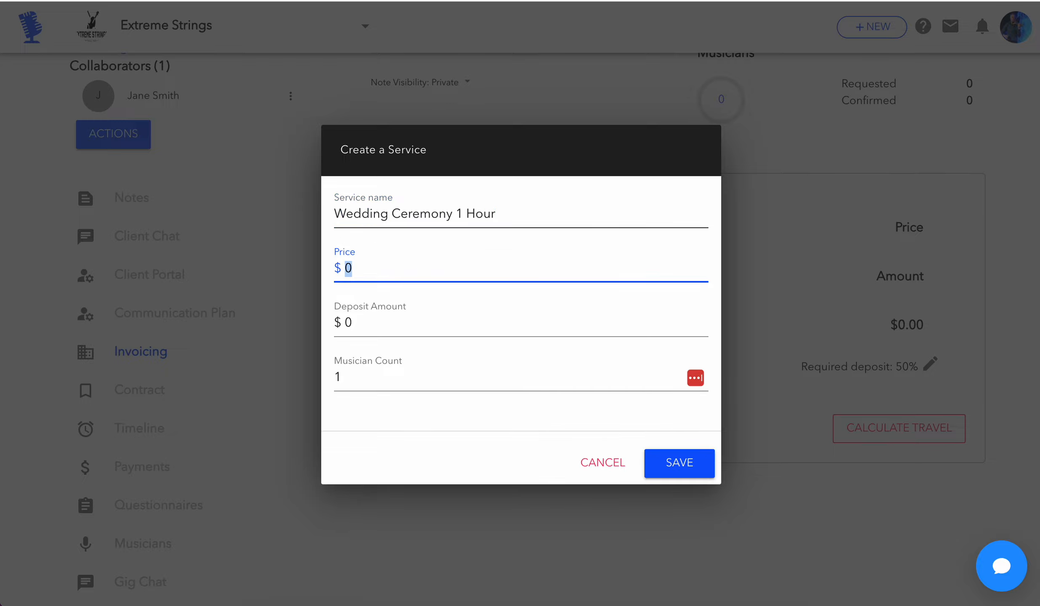
text(1000)
key(Tab)
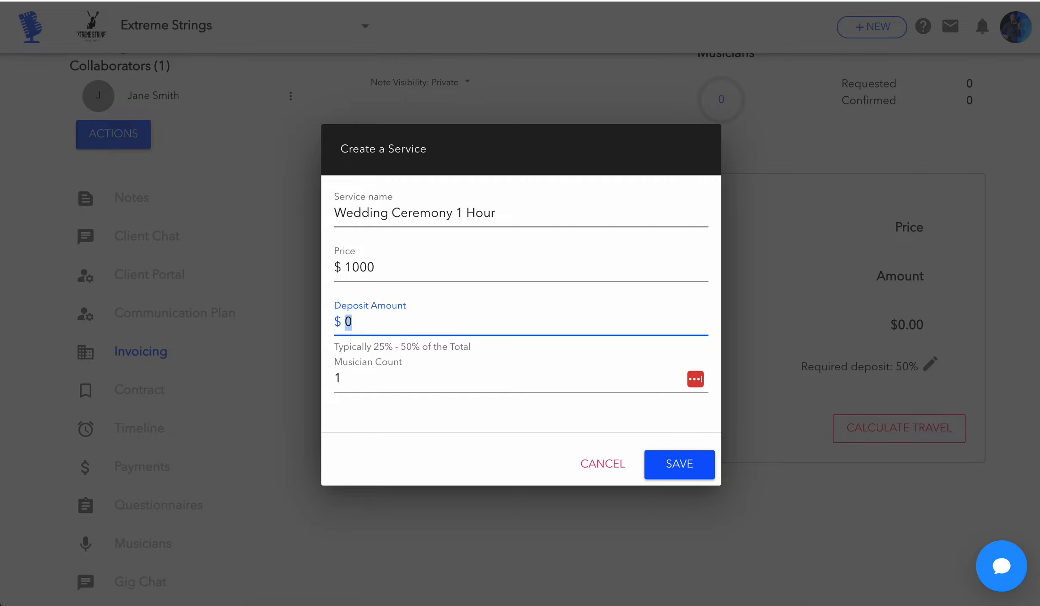
text(2)
key(Tab)
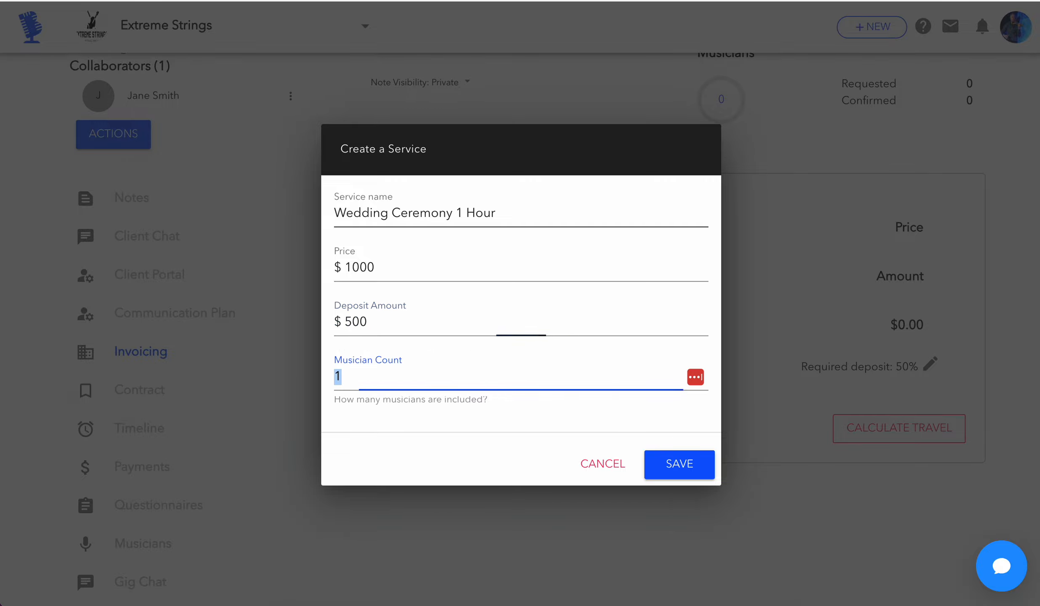
click(687, 461)
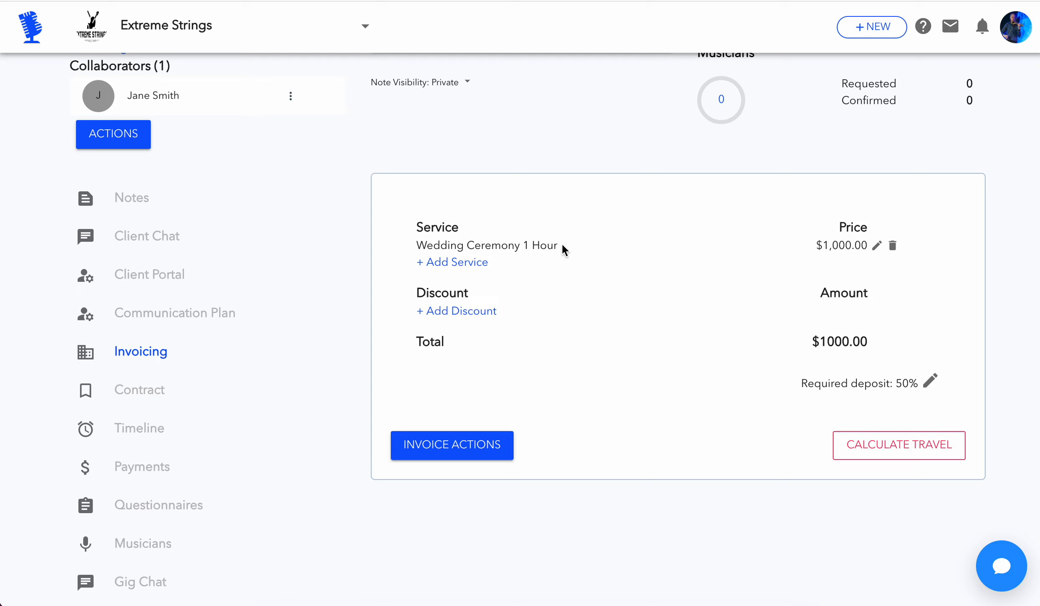
Add the existing "Custom Song" service to the invoice at its $20.00 price with one musician
click(480, 263)
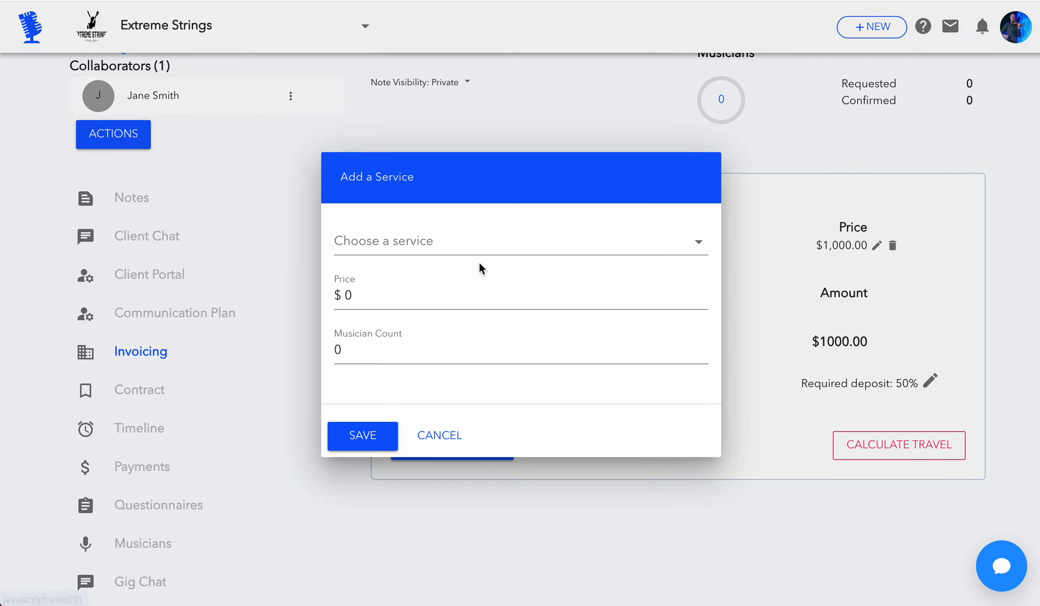
click(465, 239)
scroll(459, 304, down, 5)
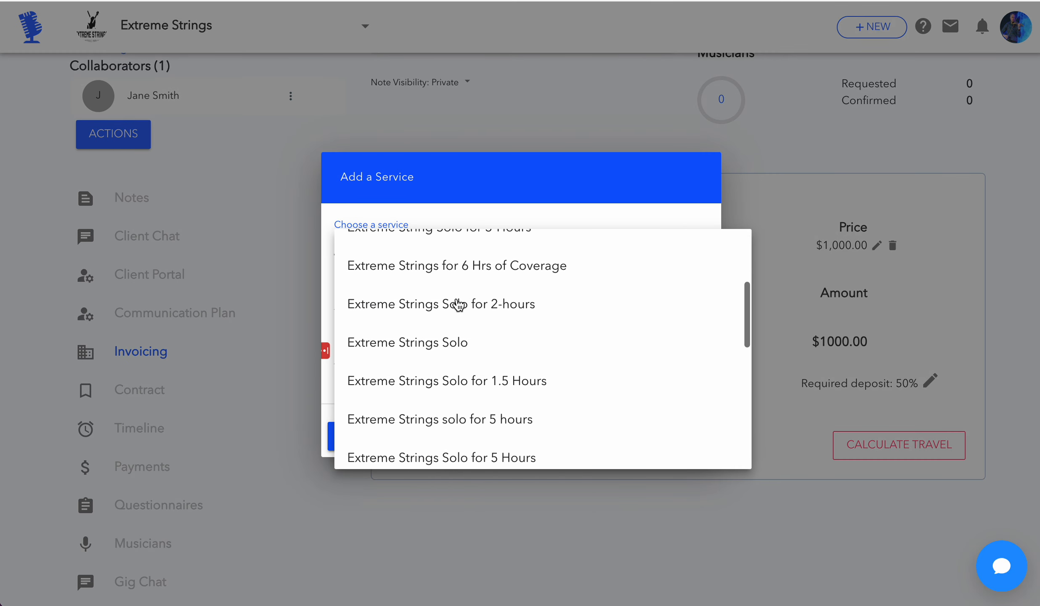
scroll(459, 304, down, 5)
click(459, 340)
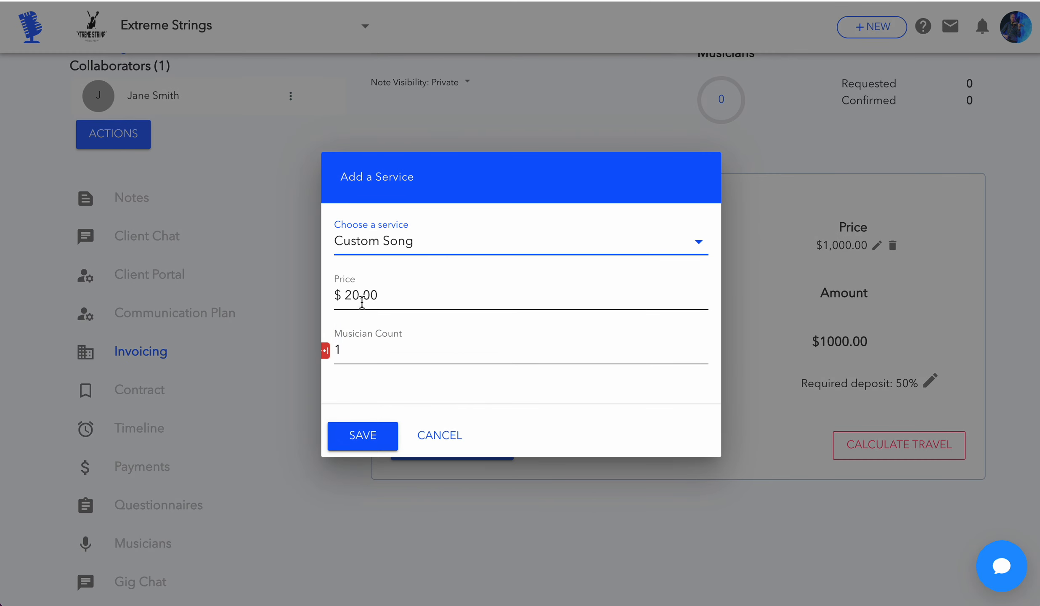
click(359, 444)
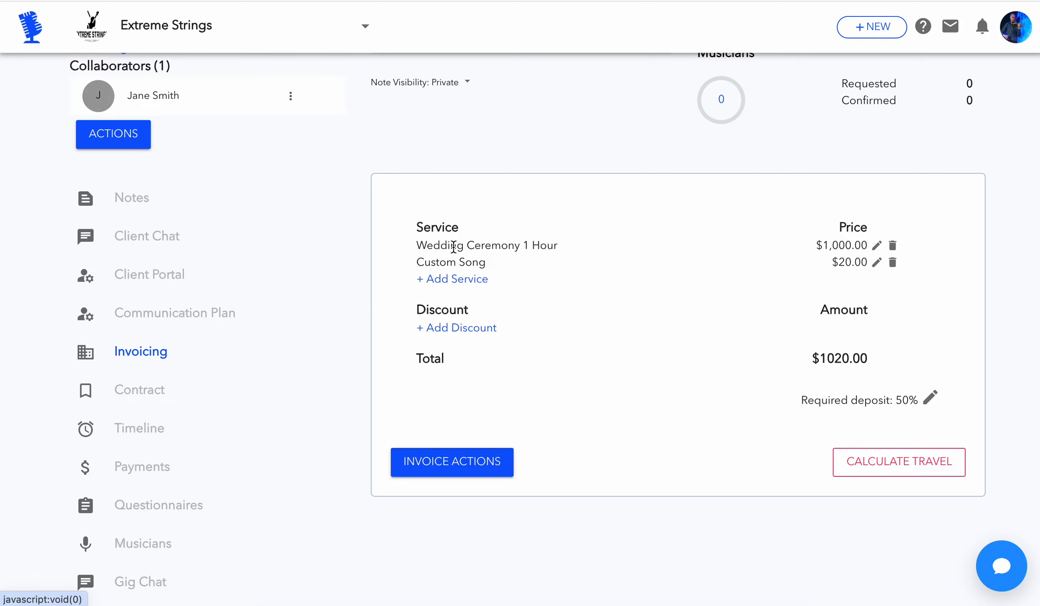
Look through the saved services for the Wedding Ceremony 1 Hour service, and cancel without adding another service
drag(422, 229, 450, 230)
click(451, 261)
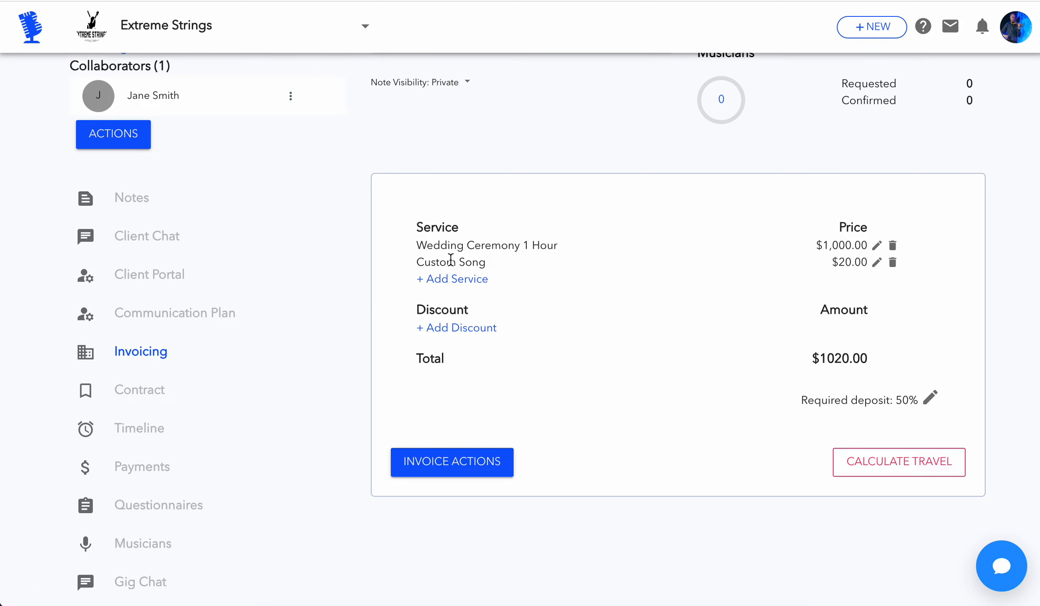
click(470, 284)
click(474, 242)
scroll(476, 351, down, 5)
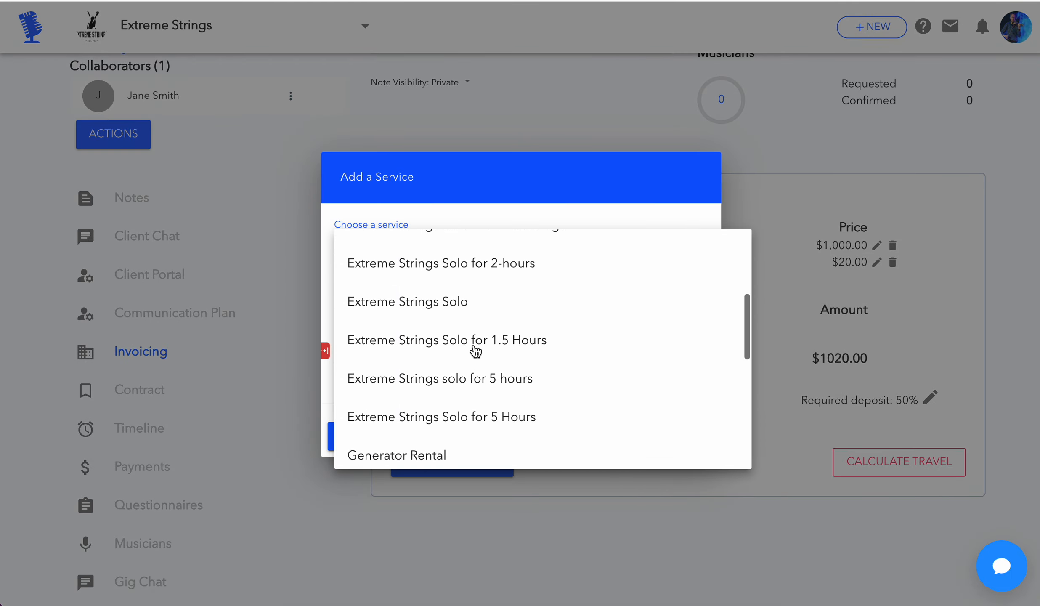
scroll(476, 351, down, 9)
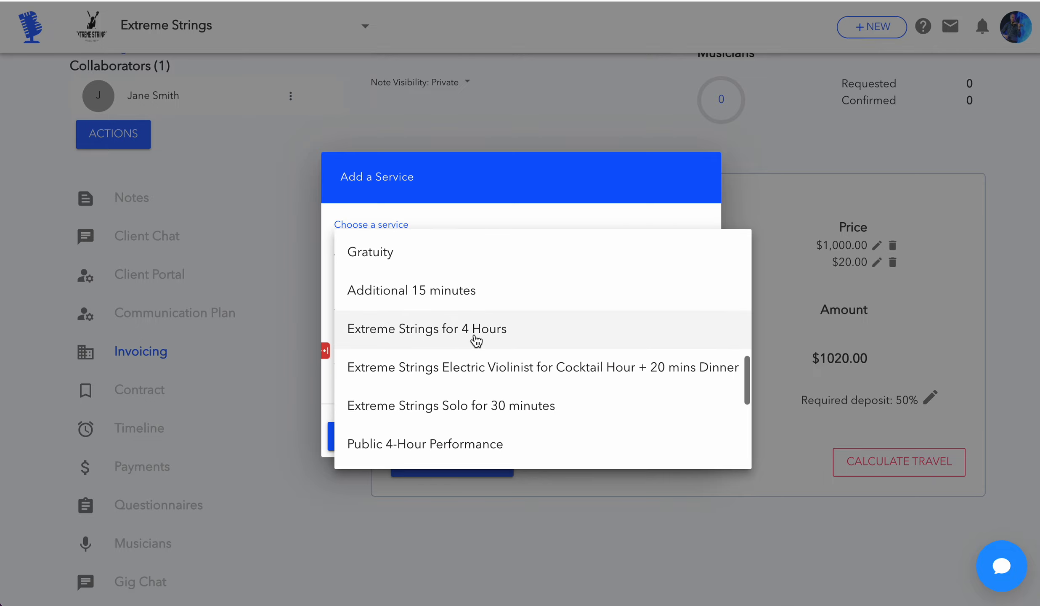
scroll(476, 343, down, 3)
scroll(502, 376, down, 5)
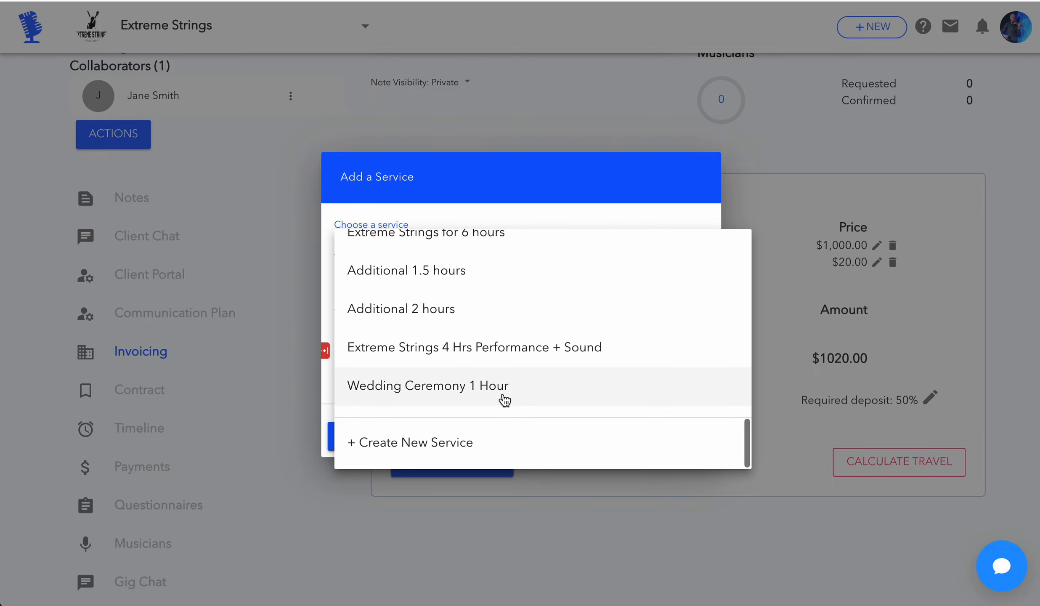
scroll(503, 400, up, 8)
click(506, 190)
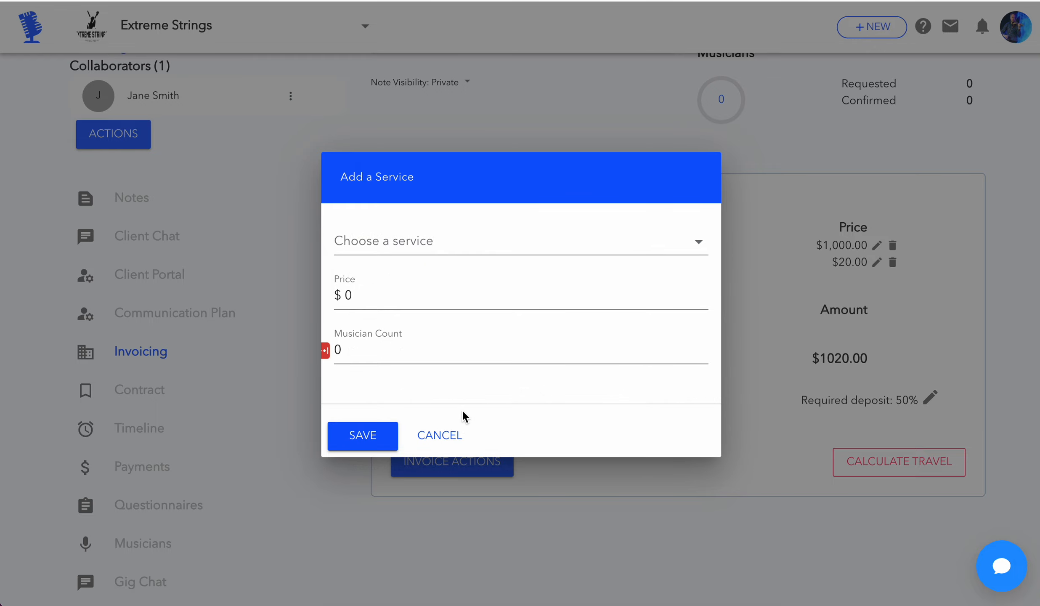
click(458, 442)
drag(413, 235, 516, 269)
click(532, 295)
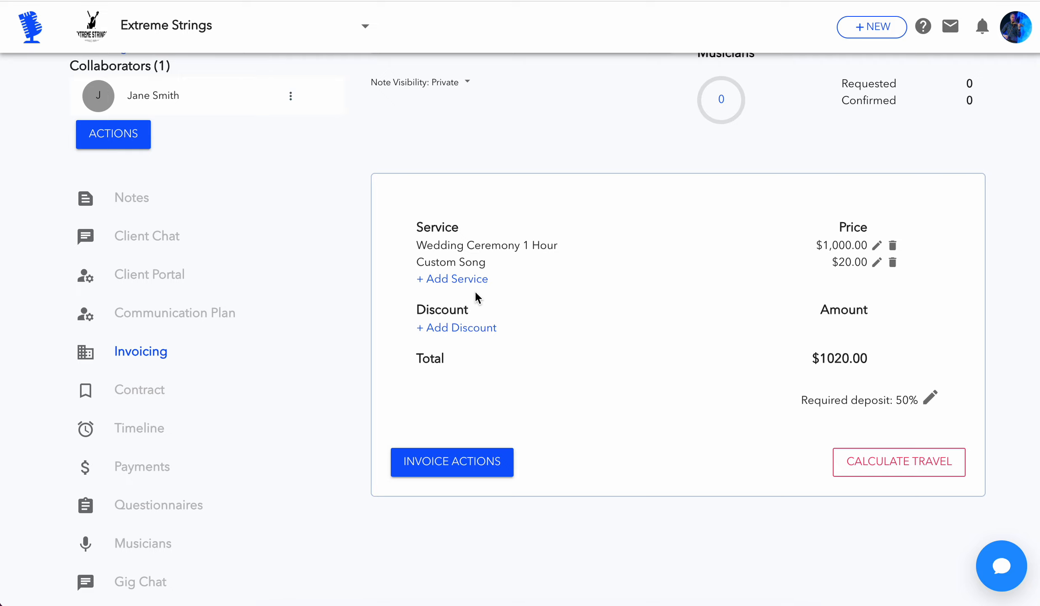
drag(416, 306, 503, 321)
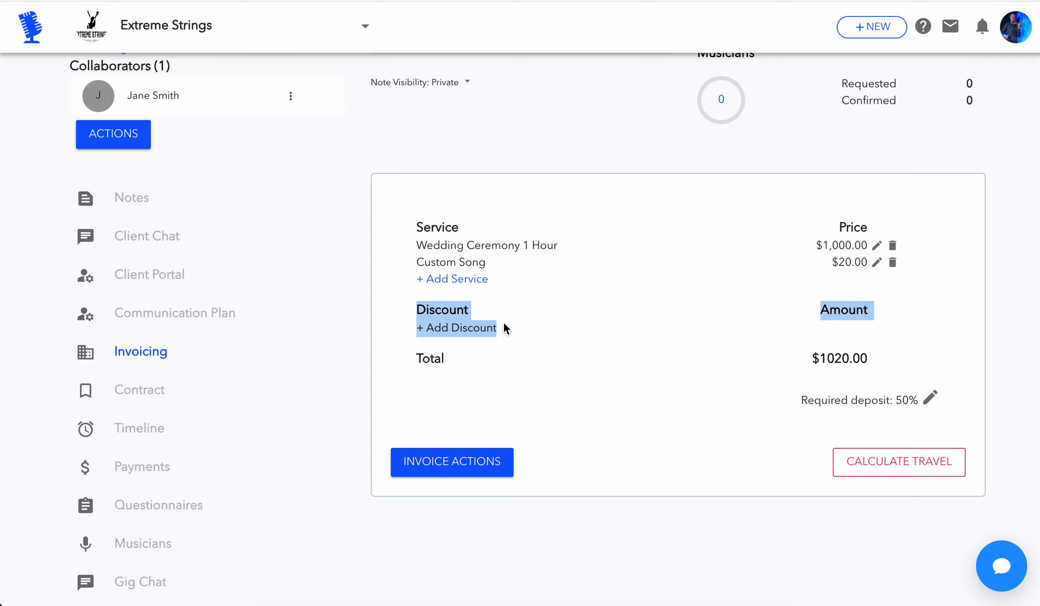
click(550, 348)
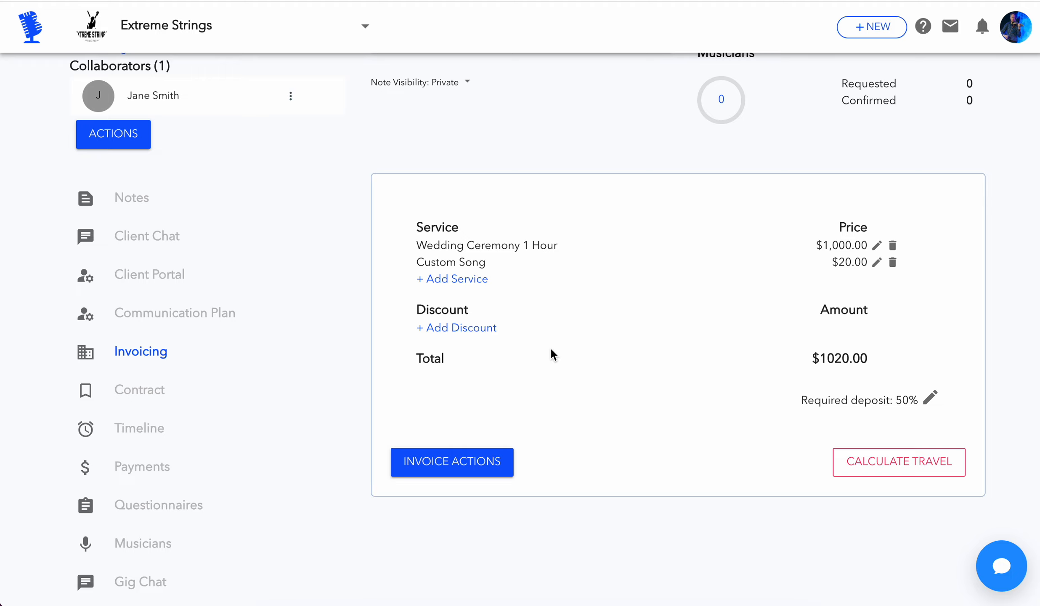
Open the invoice's Add a Discount dialog and look through the saved discounts without choosing one
click(445, 334)
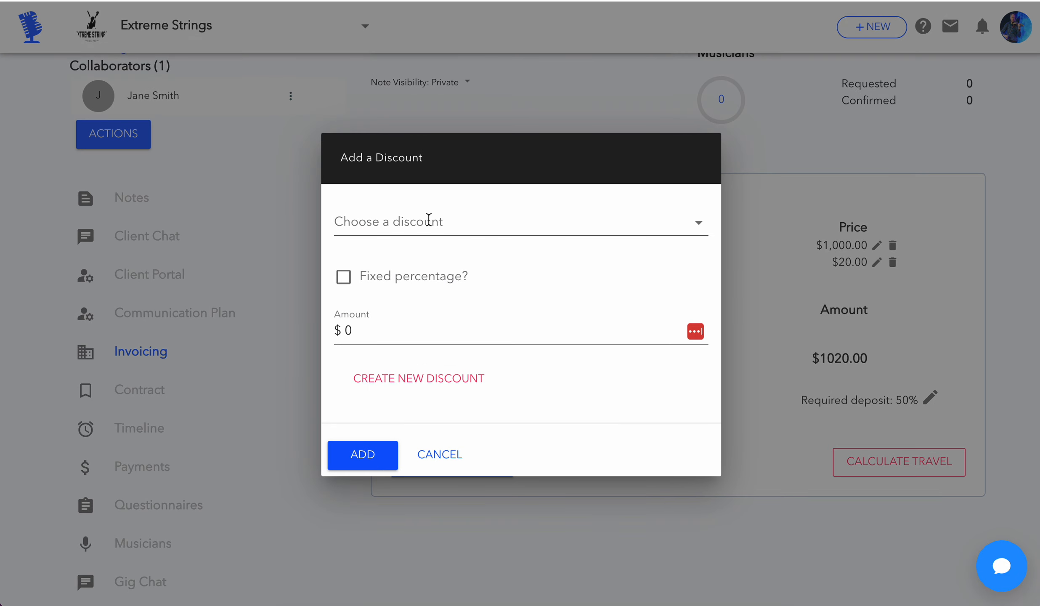
click(431, 224)
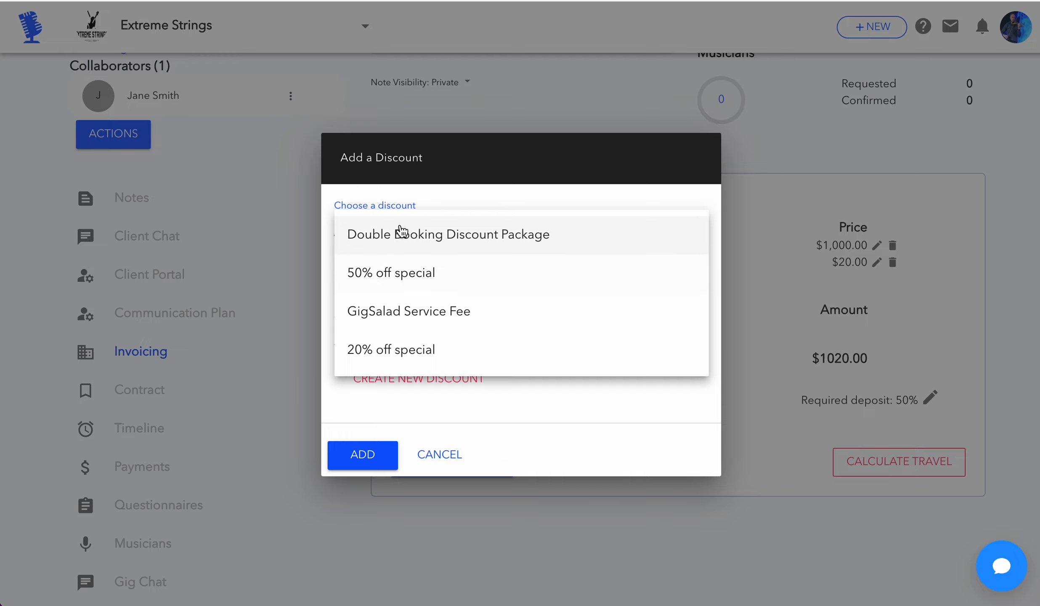
click(434, 148)
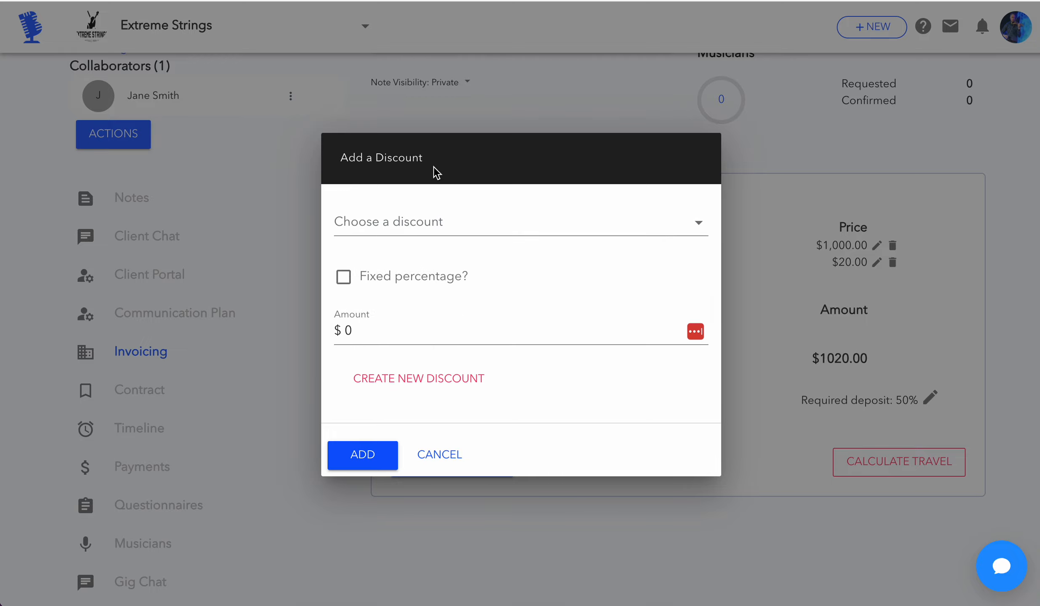
click(428, 225)
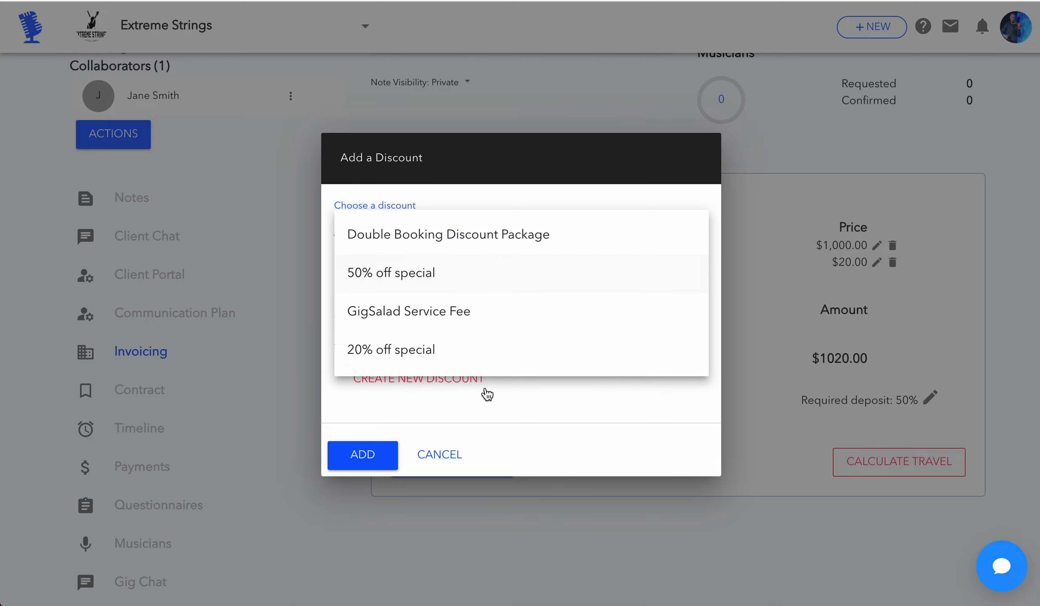
click(515, 428)
Start creating a new discount for the invoice and name it "25% Fast Action Discount"
click(442, 380)
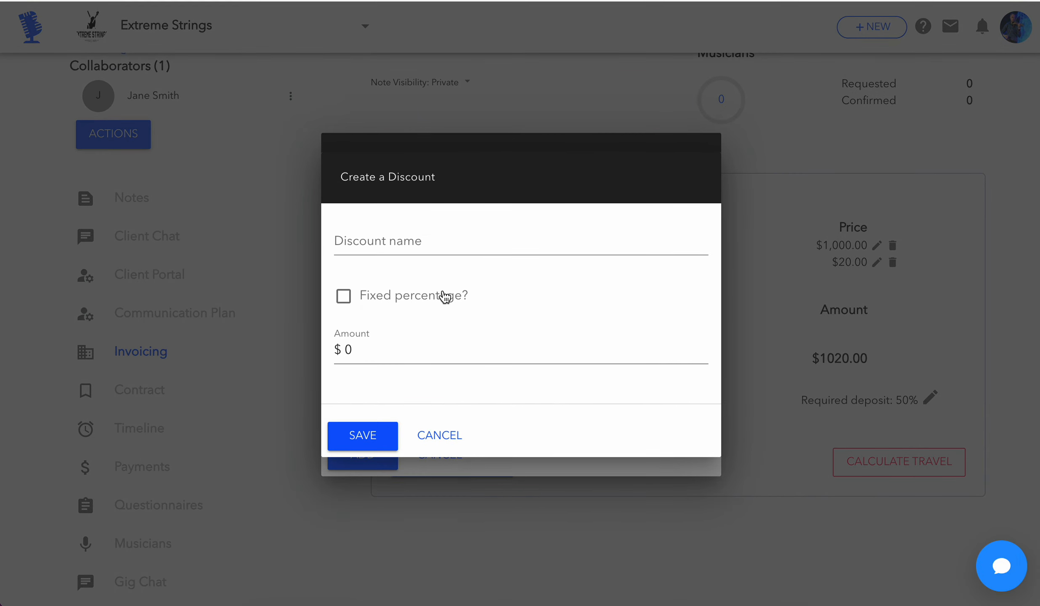
click(438, 241)
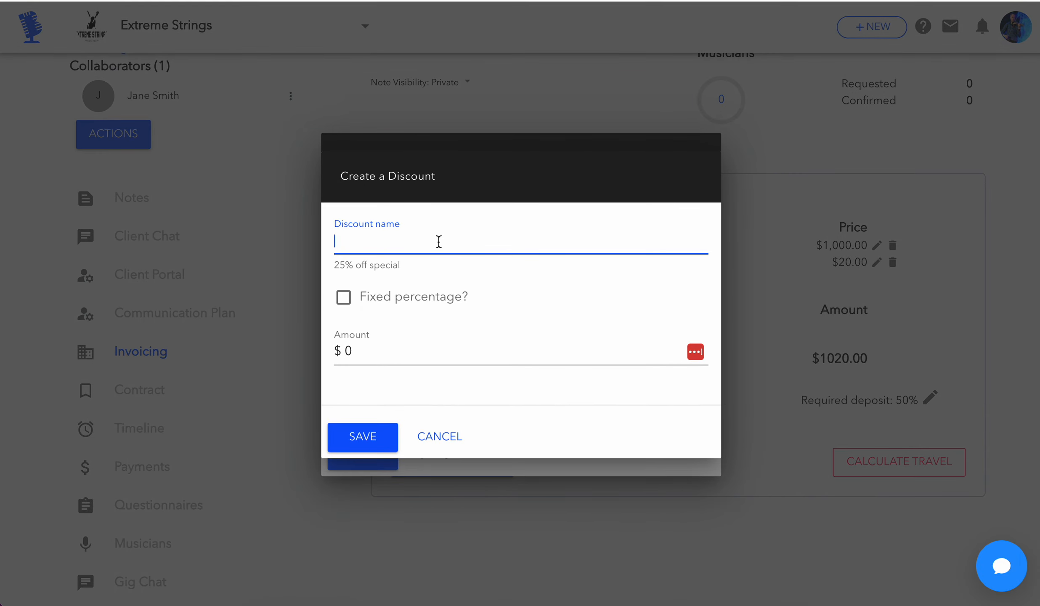
text(25% Fast Action Discount)
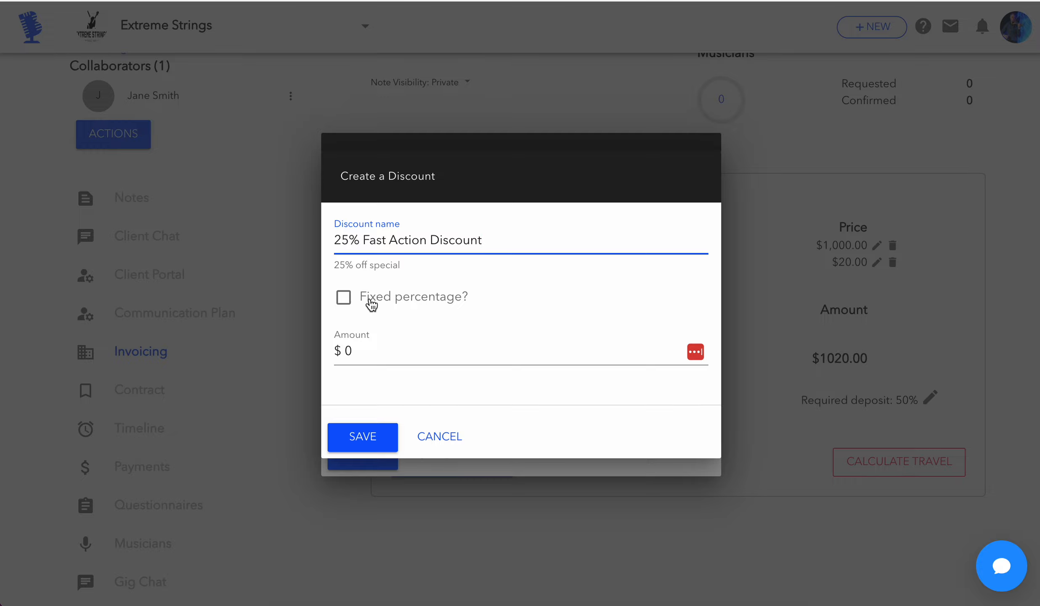
Make the new discount a fixed percentage of 25% and save it to the invoice
click(344, 299)
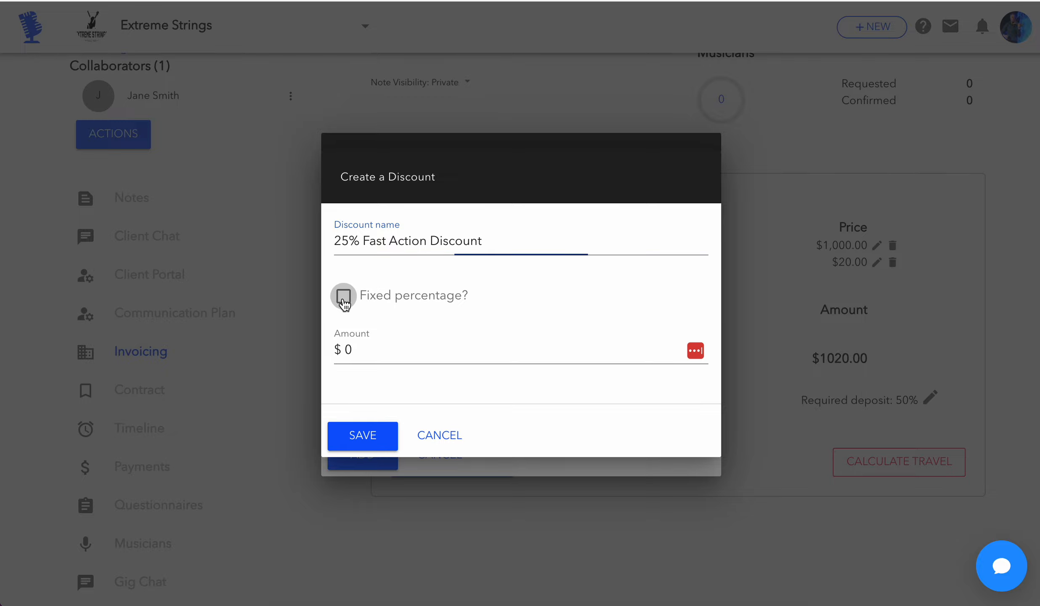
drag(362, 350, 326, 351)
text(25)
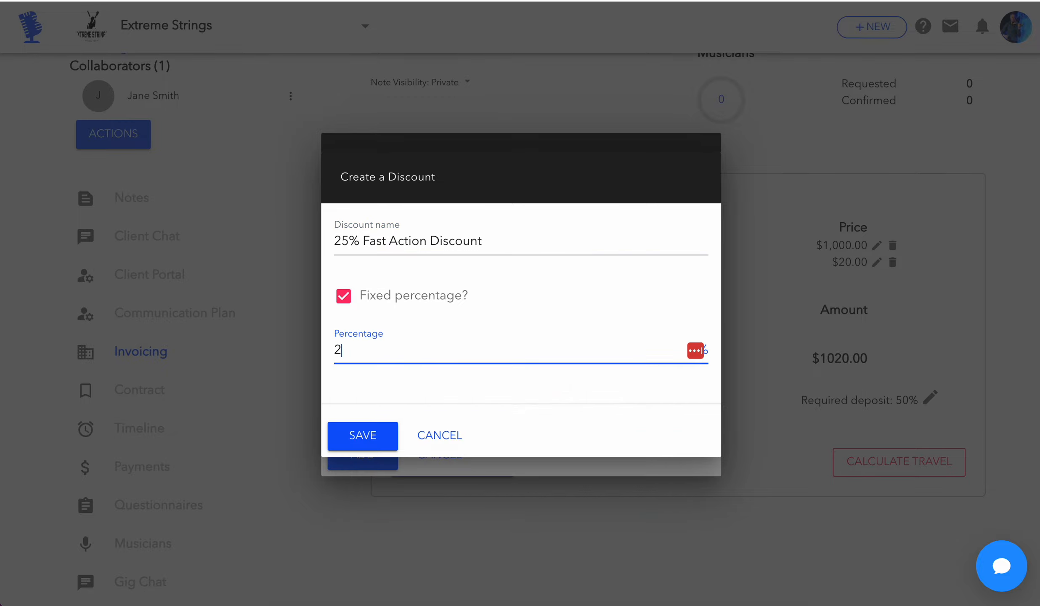
click(362, 436)
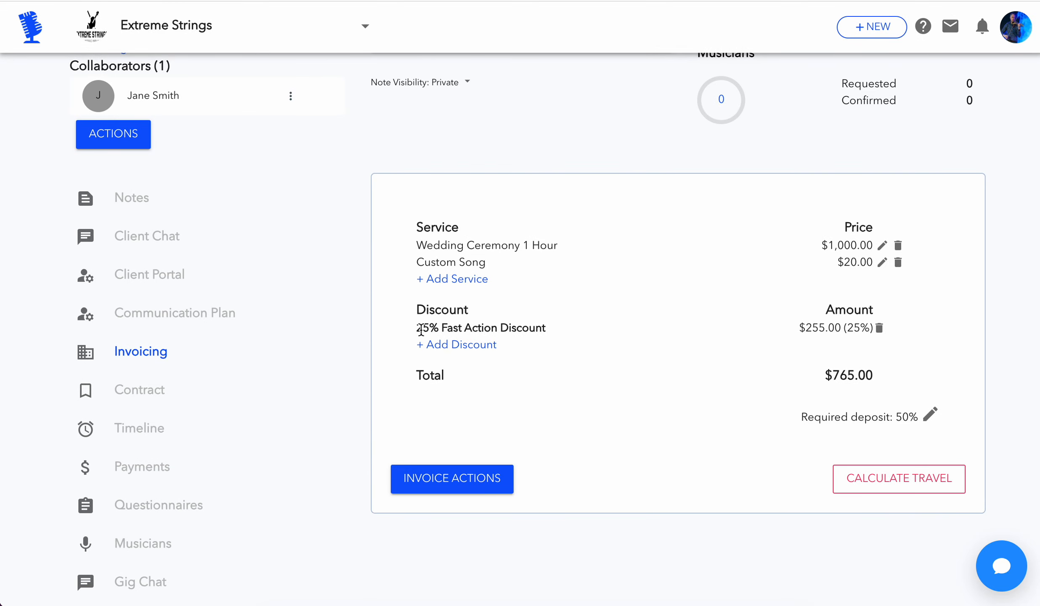
Check the new discount's name and amount and the resulting invoice total against the service prices
drag(416, 328, 524, 328)
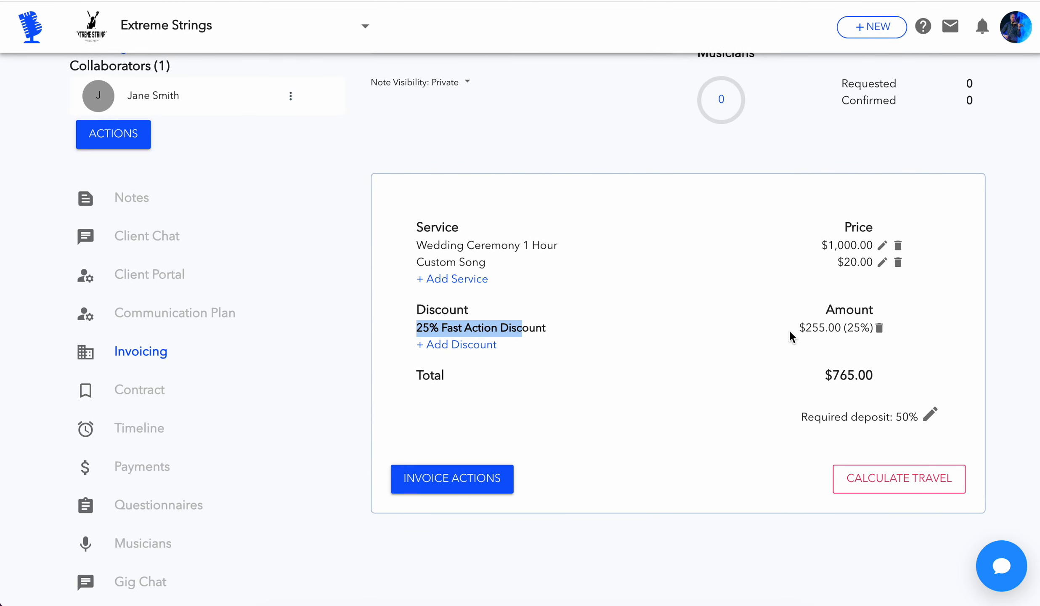
double_click(826, 327)
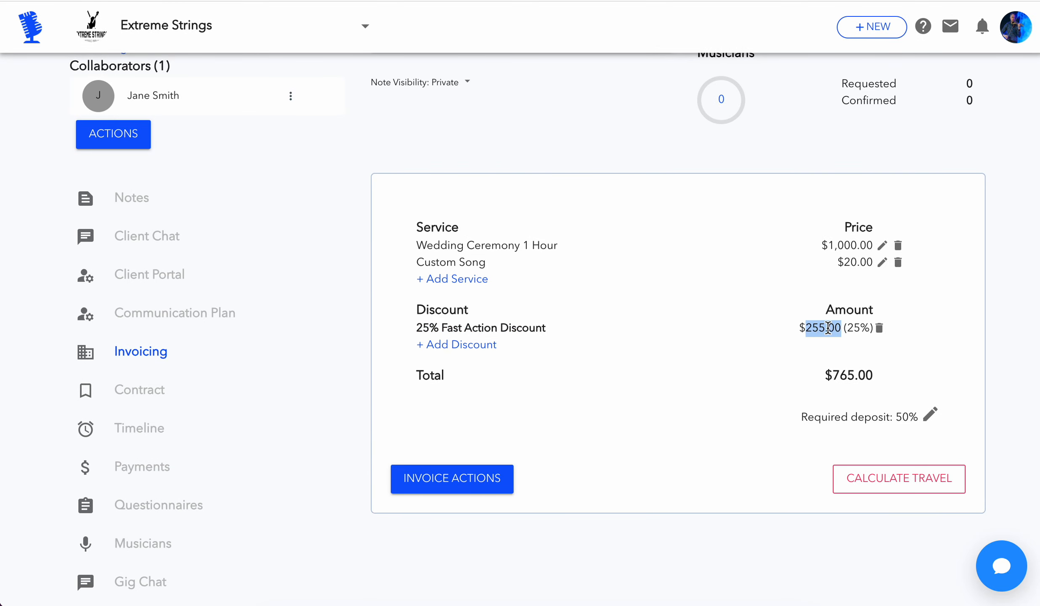
click(813, 328)
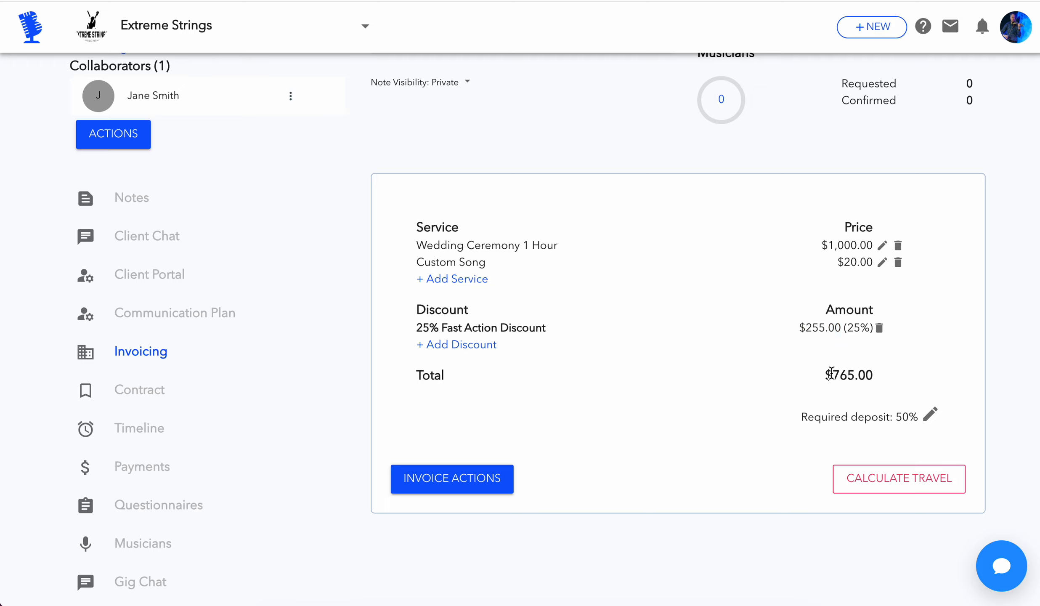
drag(831, 374, 866, 376)
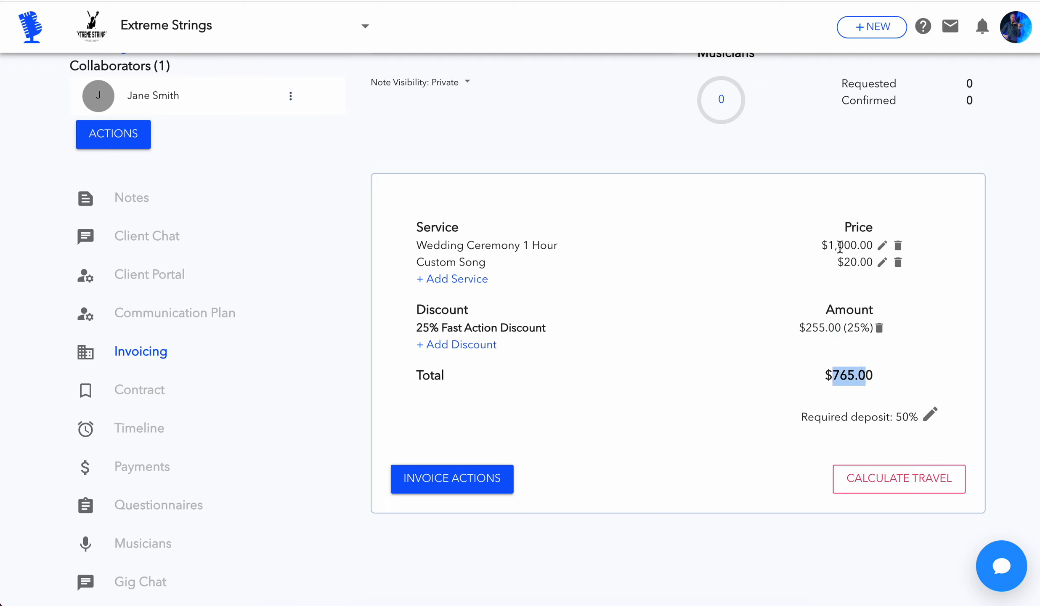
drag(806, 328, 835, 328)
drag(833, 375, 871, 376)
click(875, 377)
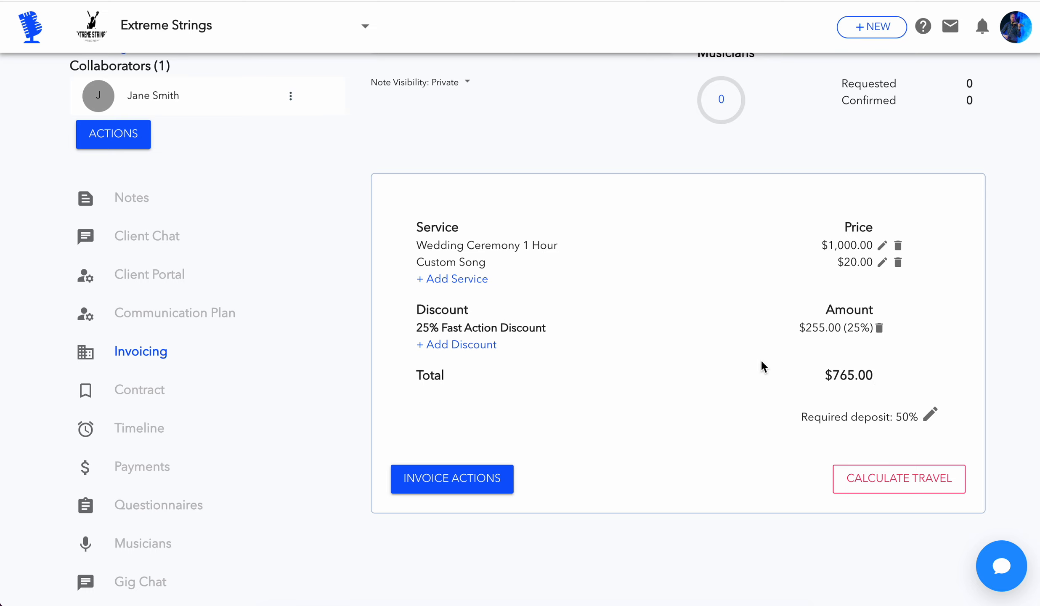
View the client's version of the invoice and examine its service lines and subtotal
click(484, 485)
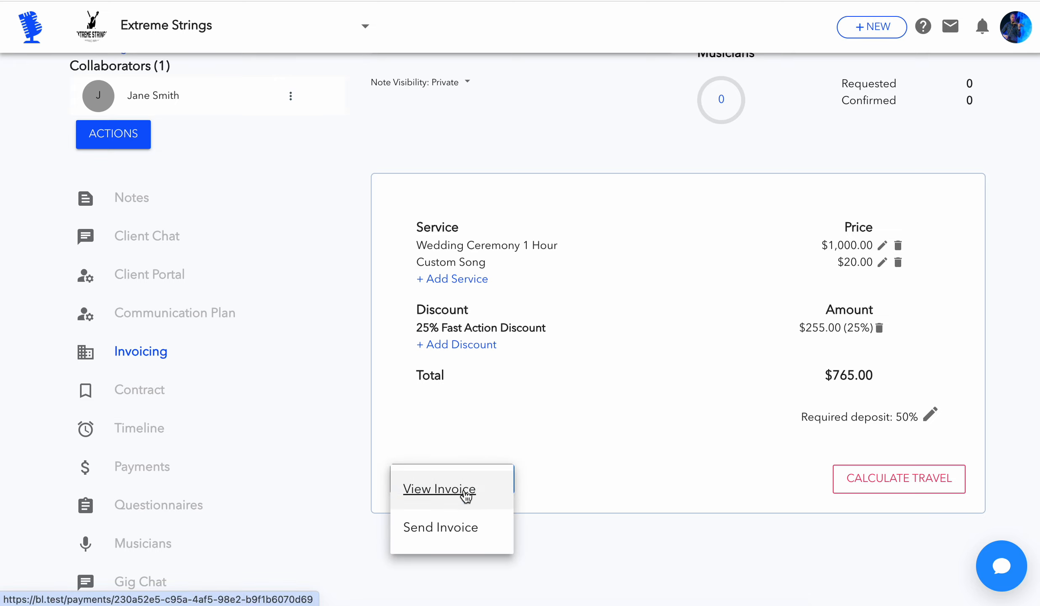
click(466, 494)
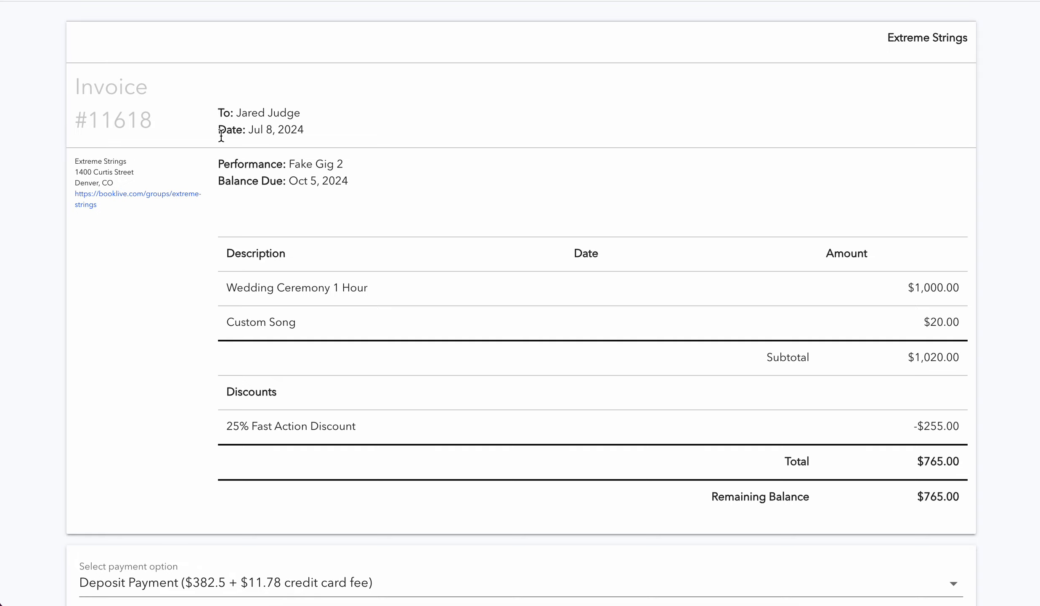
scroll(220, 134, down, 1)
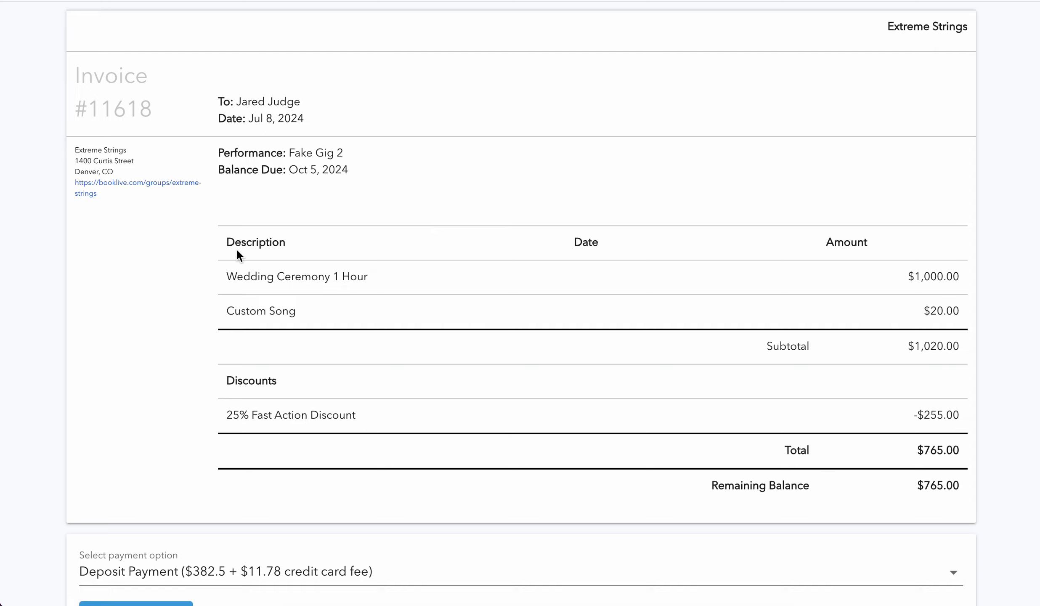
drag(226, 240, 958, 325)
click(958, 330)
drag(765, 346, 964, 347)
click(955, 351)
click(900, 341)
Examine the discount line and the total on the client's invoice
drag(214, 377, 360, 409)
click(379, 416)
drag(909, 420, 948, 455)
click(939, 464)
scroll(947, 454, down, 3)
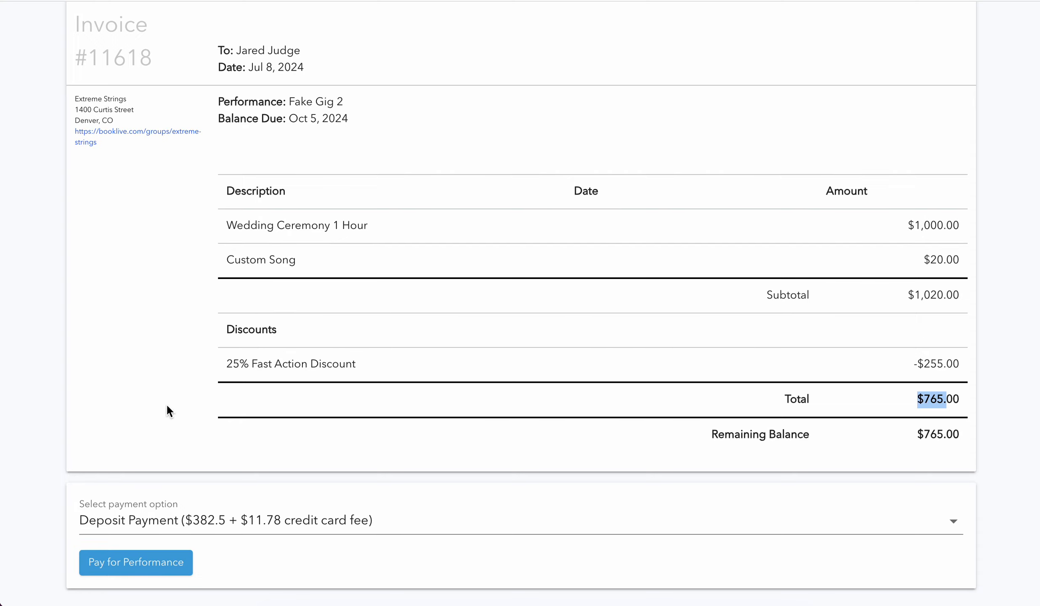
Check the client's payment options, keep Deposit Payment, and view the card payment form before closing it without paying
click(184, 521)
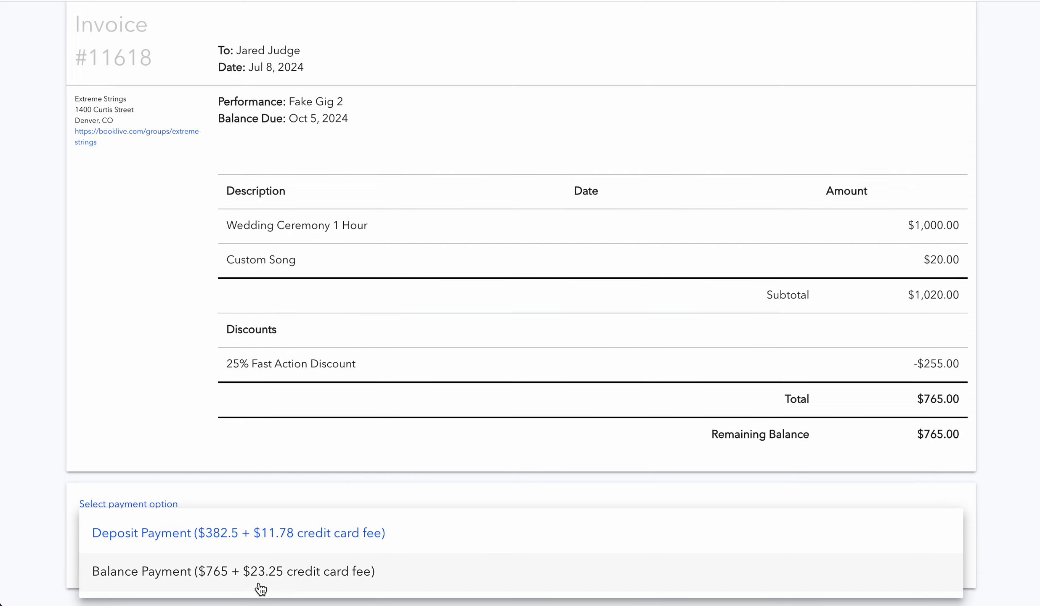
click(239, 448)
click(156, 562)
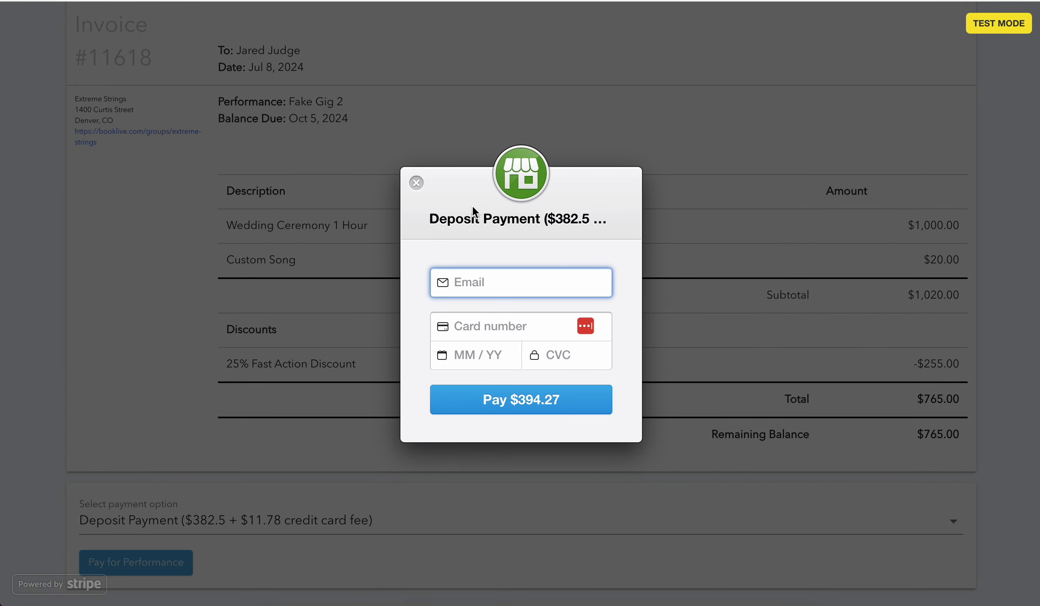
click(417, 183)
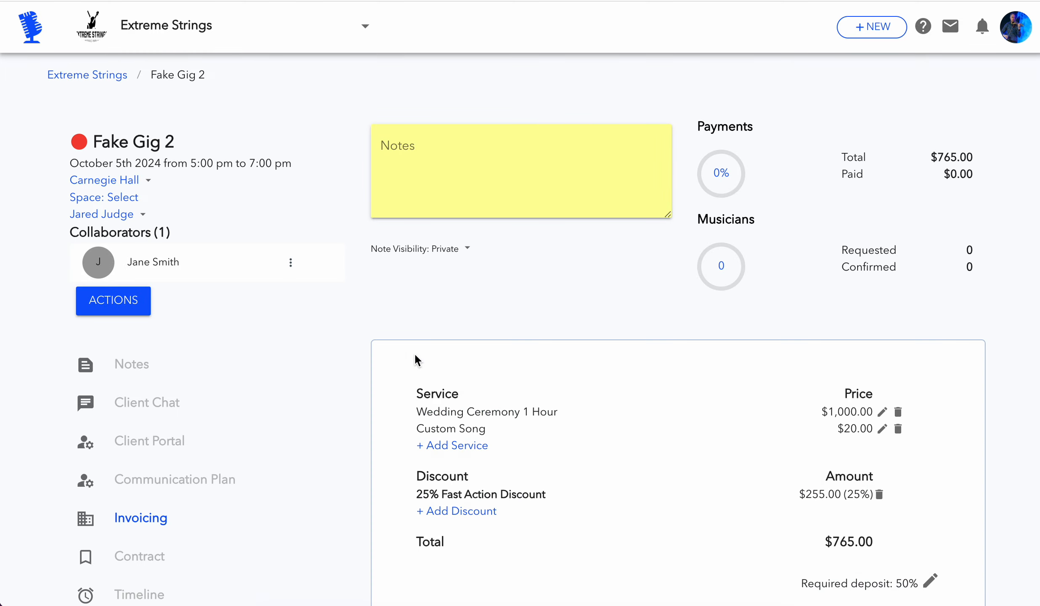
Send the Fake Gig 2 invoice to the client from the gig's invoicing section
scroll(448, 375, down, 3)
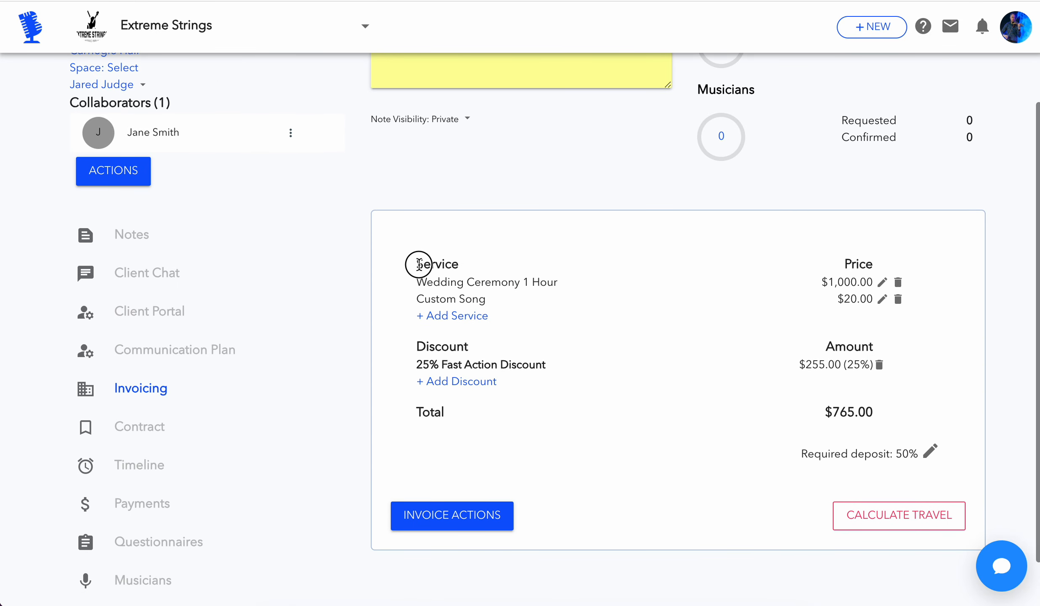
drag(418, 260, 520, 405)
click(524, 411)
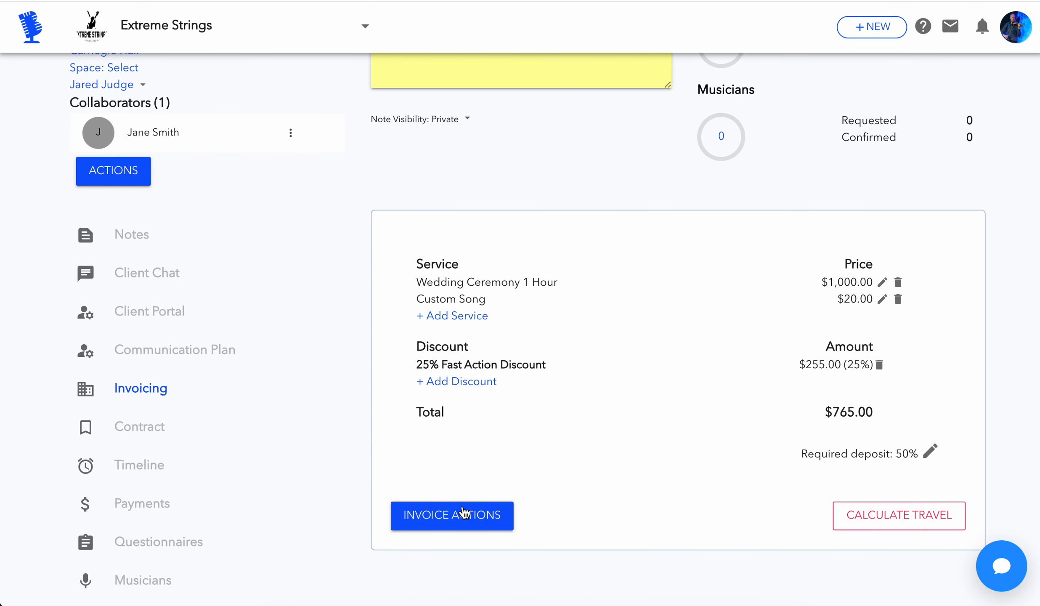
click(463, 526)
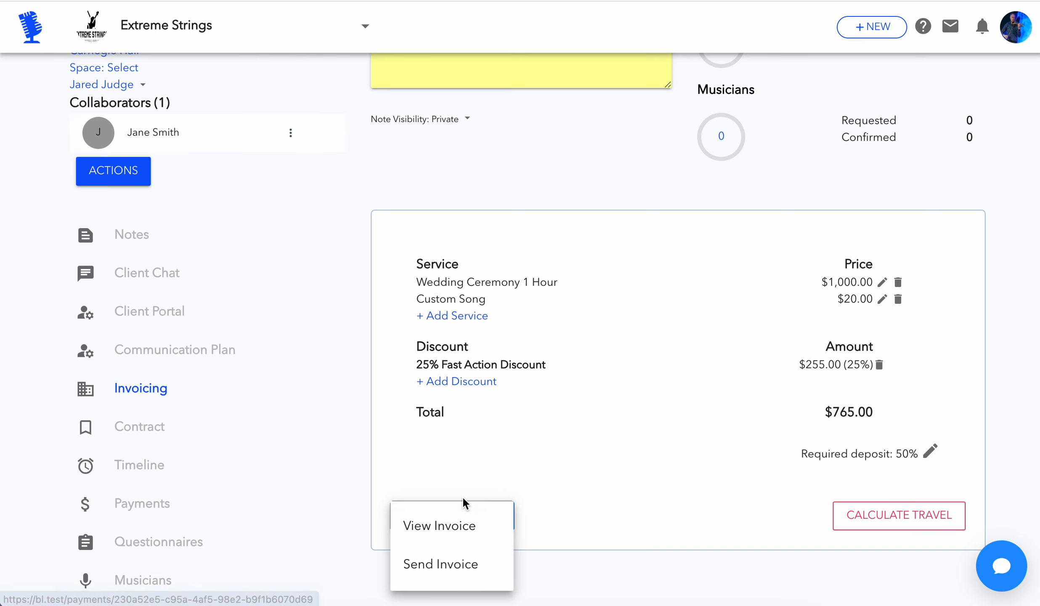
scroll(462, 497, down, 1)
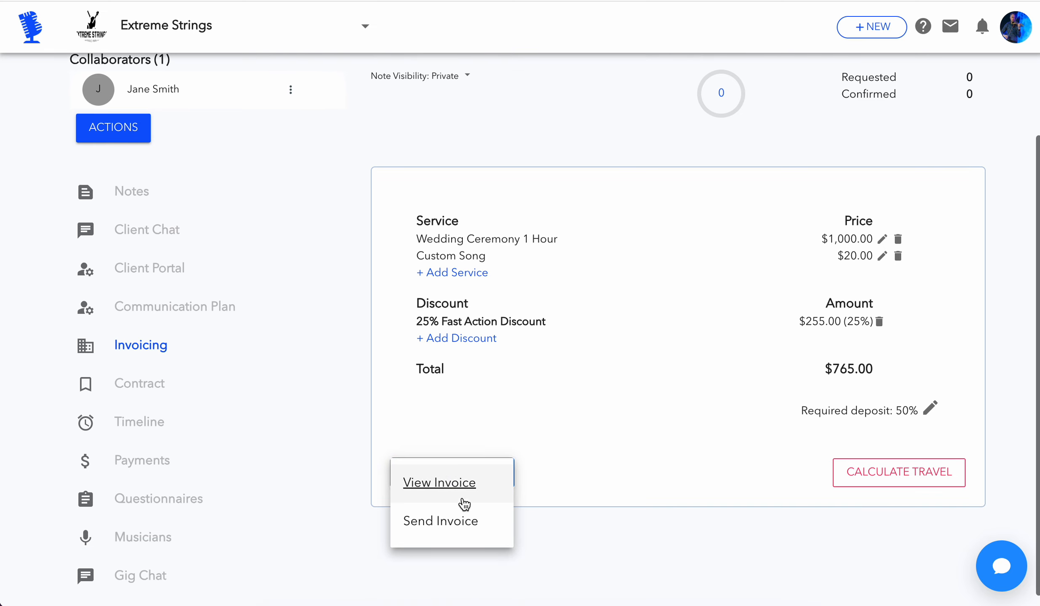
click(447, 532)
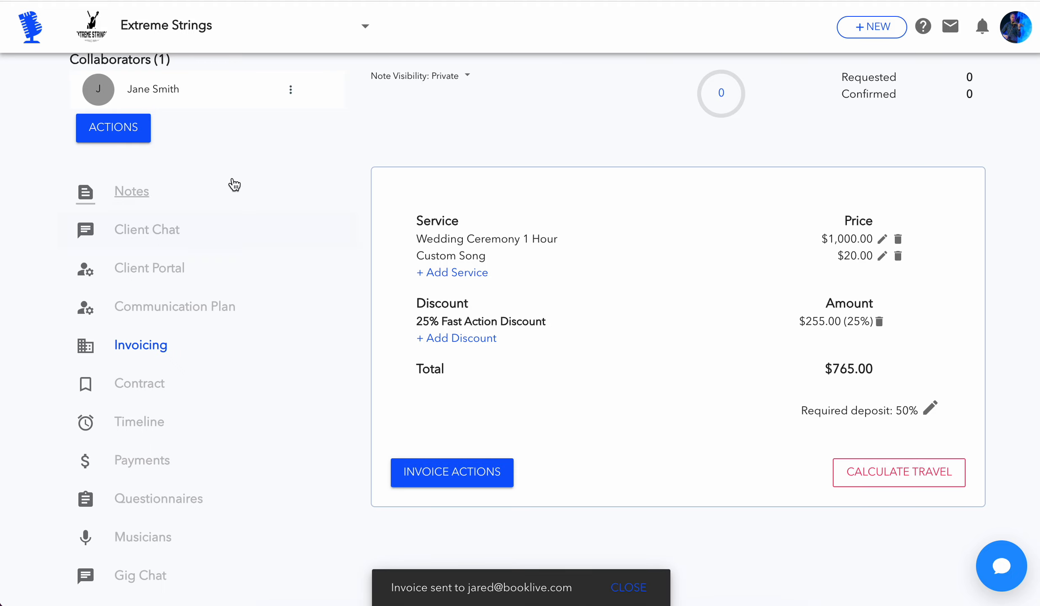
scroll(228, 116, up, 3)
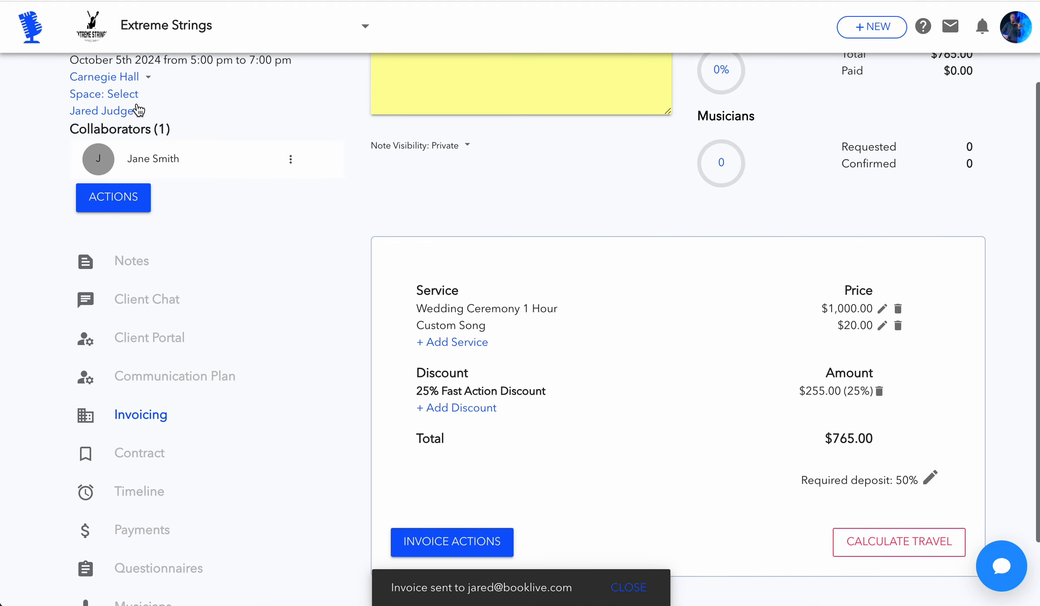
scroll(521, 297, down, 3)
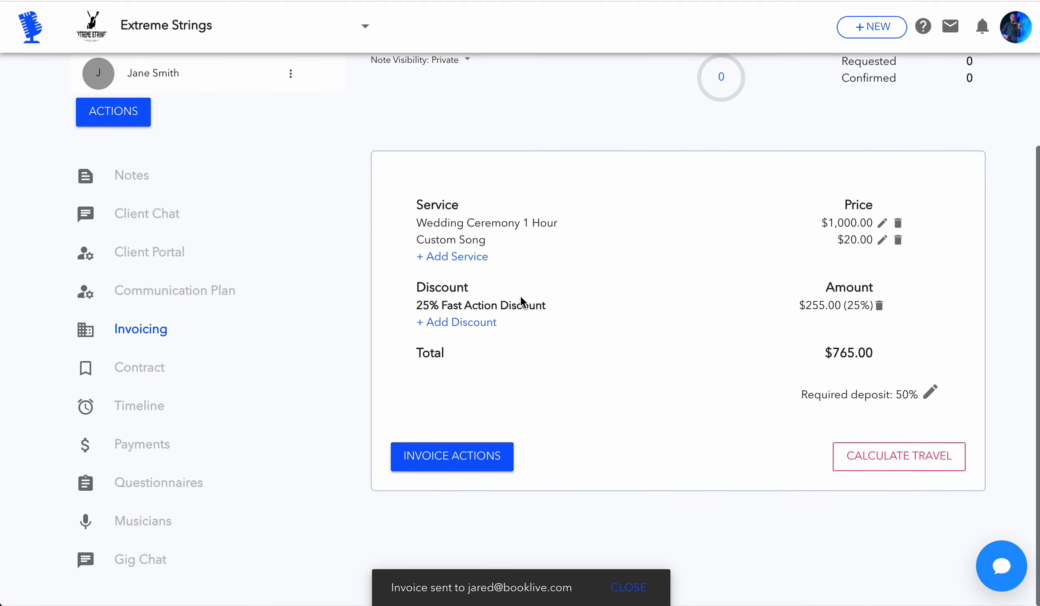
scroll(520, 295, up, 3)
scroll(520, 295, down, 3)
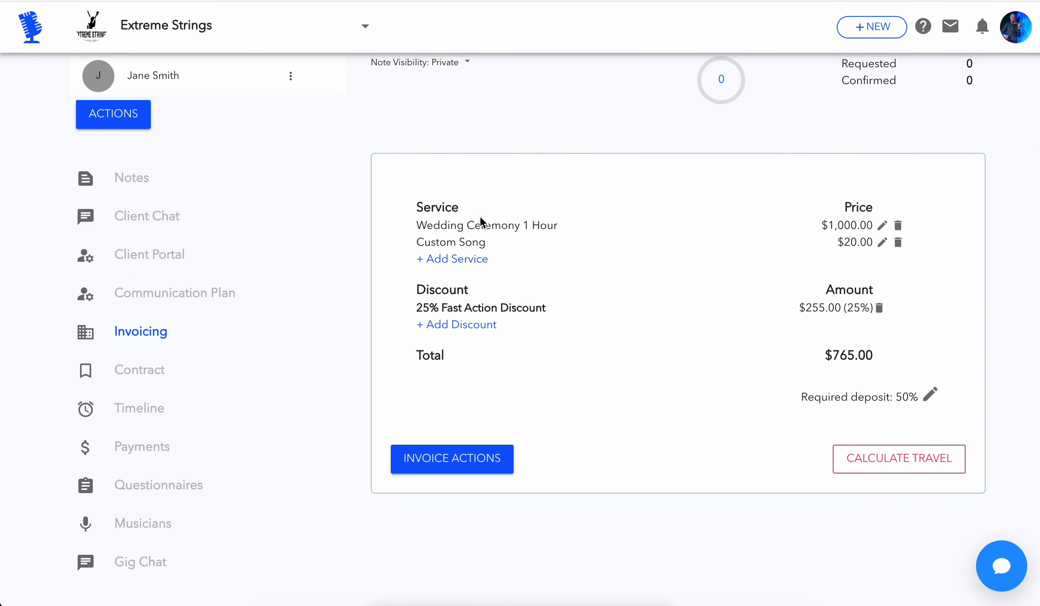
scroll(481, 218, up, 3)
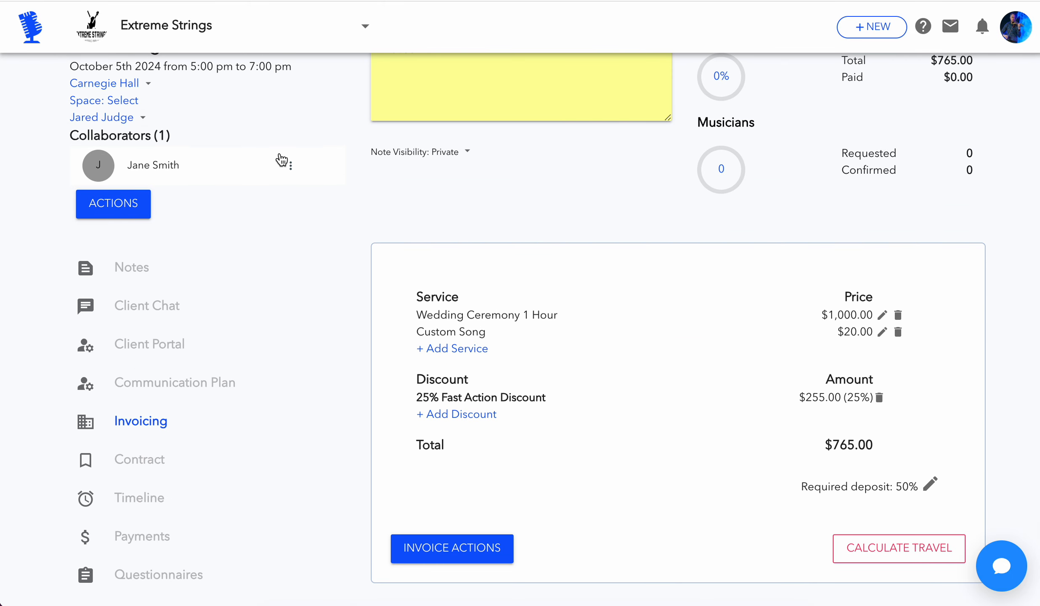
scroll(281, 160, down, 3)
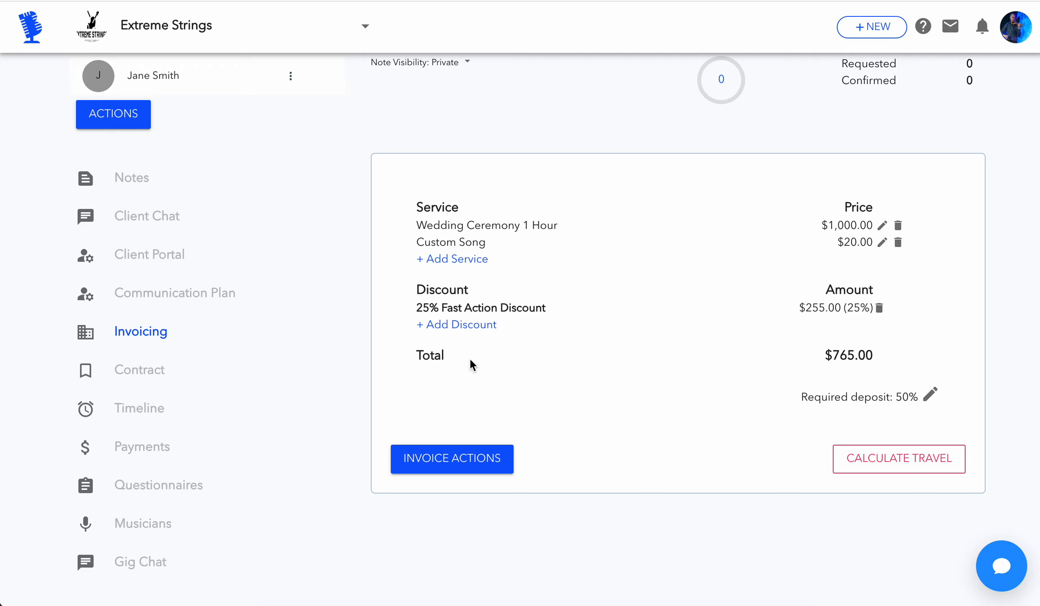